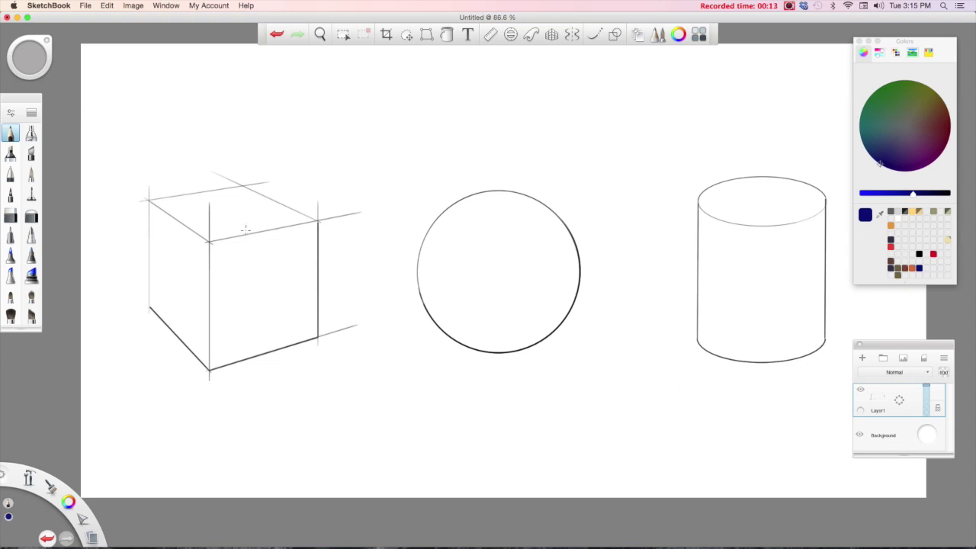
# - Select the paintbrush and enlarge it into a broad round tip, undoing the blue test dab above the circle
pyautogui.click(32, 174)
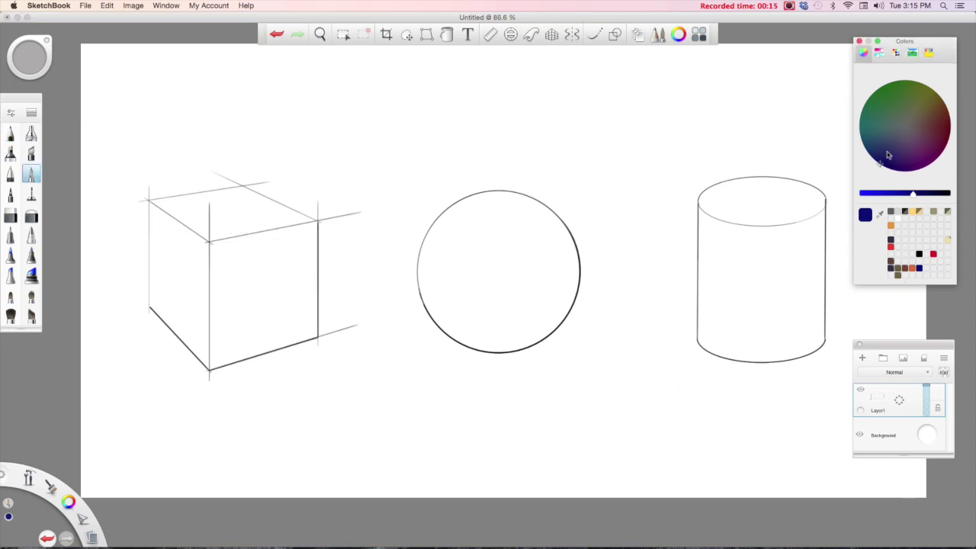
pyautogui.moveTo(36, 62); pyautogui.dragTo(129, 54)
pyautogui.moveTo(337, 68)
pyautogui.mouseDown()
pyautogui.moveTo(536, 86)
pyautogui.moveTo(511, 85)
pyautogui.mouseUp()
pyautogui.click(511, 85)
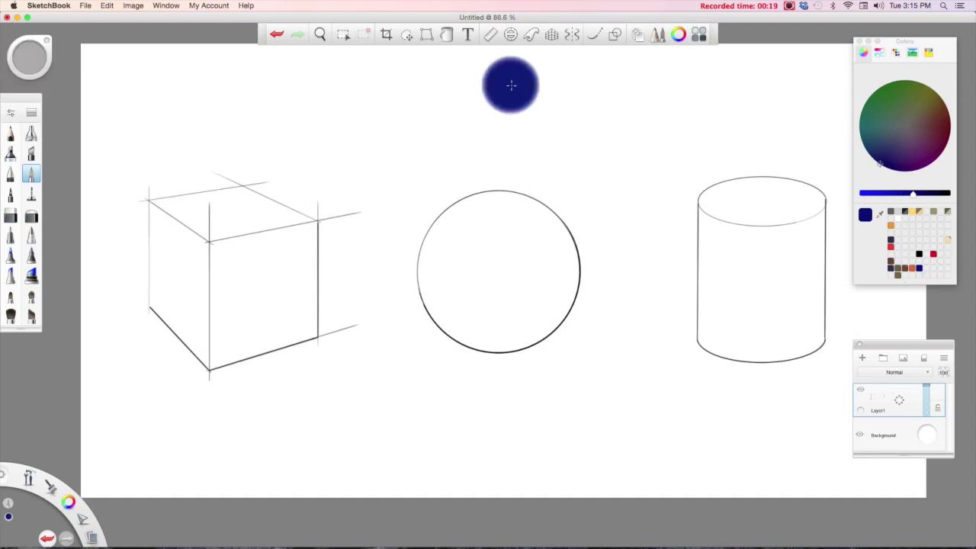
pyautogui.press('super+z')
pyautogui.moveTo(46, 48)
pyautogui.mouseDown()
pyautogui.moveTo(220, 88)
pyautogui.moveTo(251, 80)
pyautogui.mouseUp()
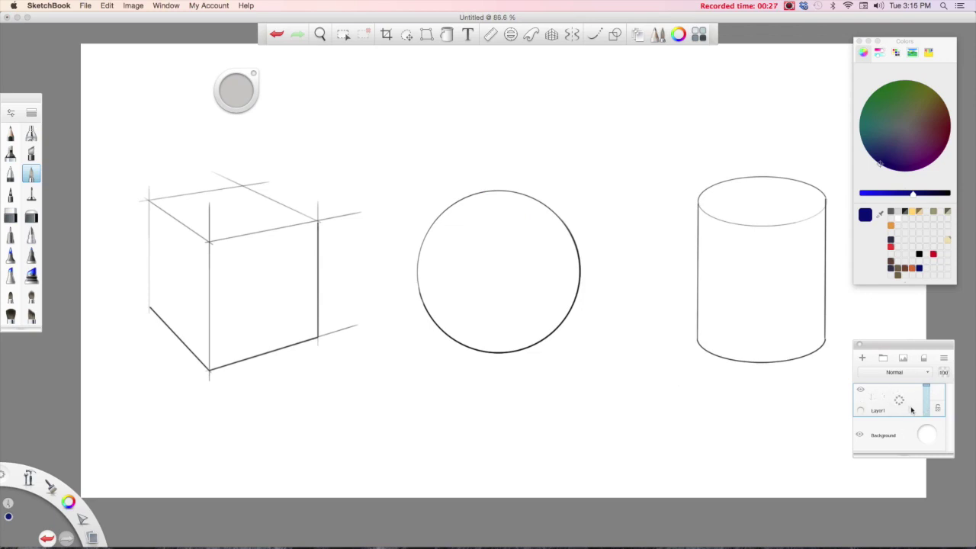
# - Add a new layer beneath the line drawing and paint roughly over the whole cube in dark blue
pyautogui.moveTo(911, 410); pyautogui.dragTo(935, 389)
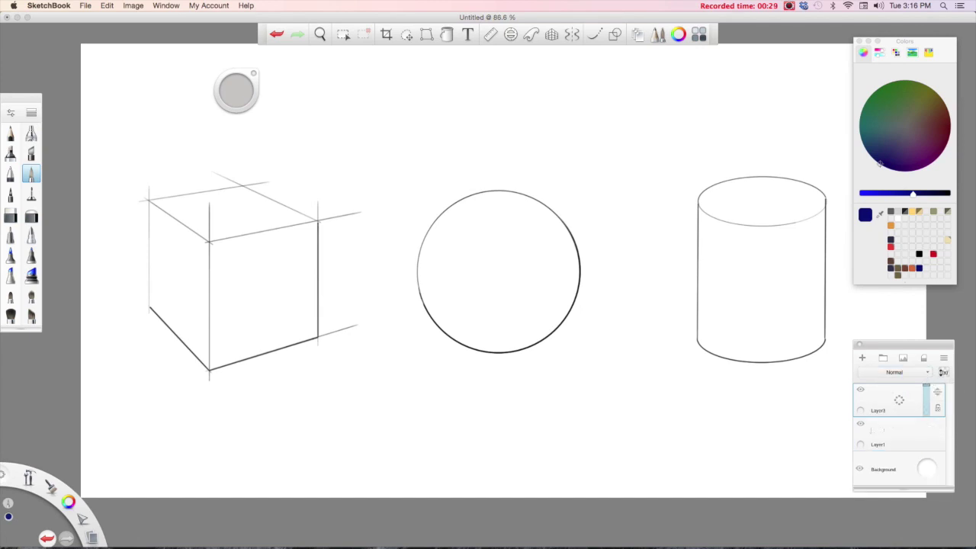
pyautogui.moveTo(938, 348); pyautogui.dragTo(928, 320)
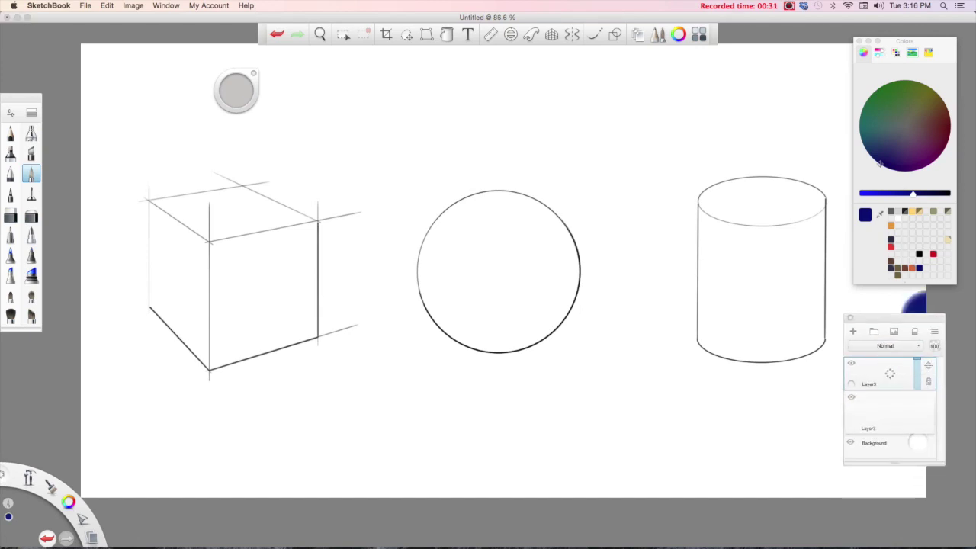
pyautogui.moveTo(933, 417); pyautogui.dragTo(929, 415)
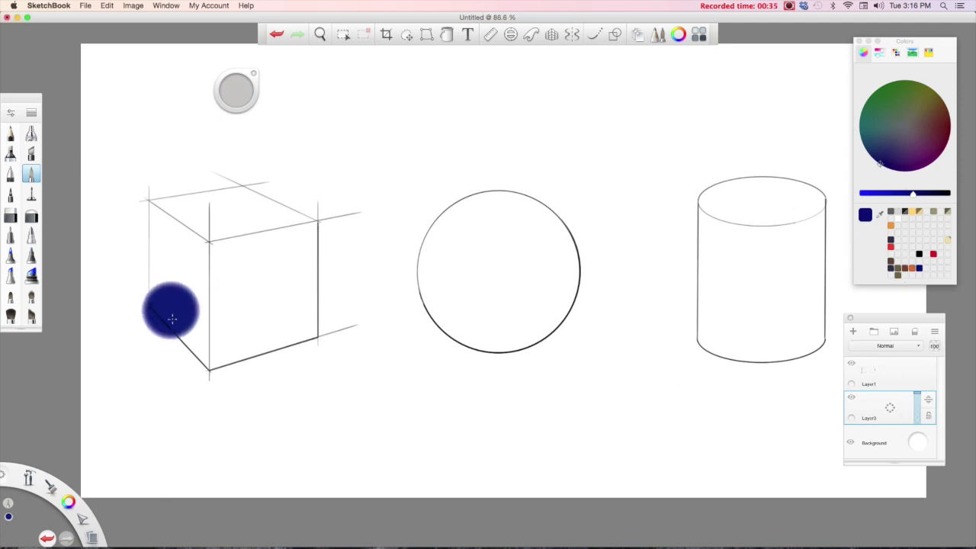
pyautogui.moveTo(173, 318)
pyautogui.mouseDown()
pyautogui.moveTo(172, 202)
pyautogui.moveTo(199, 358)
pyautogui.moveTo(215, 297)
pyautogui.moveTo(251, 358)
pyautogui.moveTo(266, 238)
pyautogui.moveTo(292, 323)
pyautogui.moveTo(300, 216)
pyautogui.mouseUp()
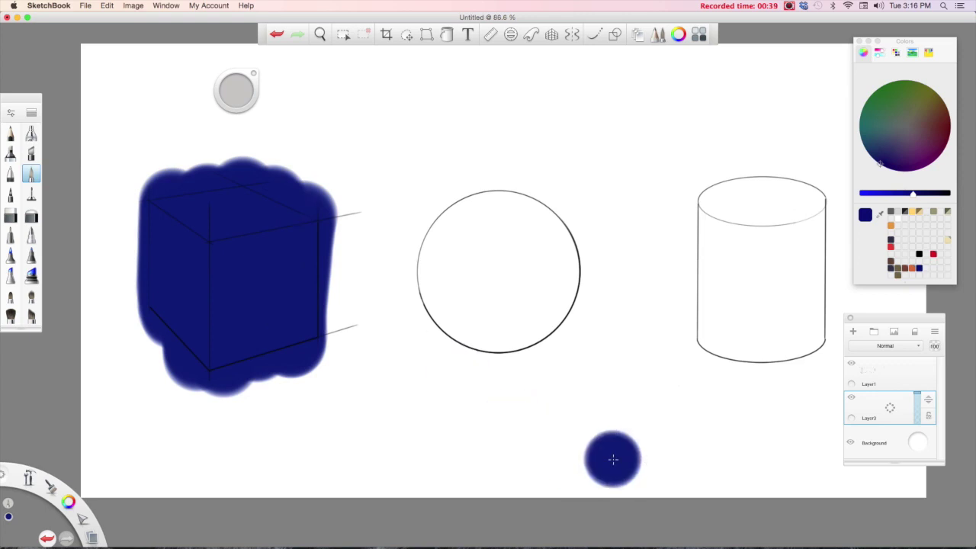
# - Erase the blue overspill outside the cube's lower-right edge and its right vertical edge
pyautogui.click(15, 217)
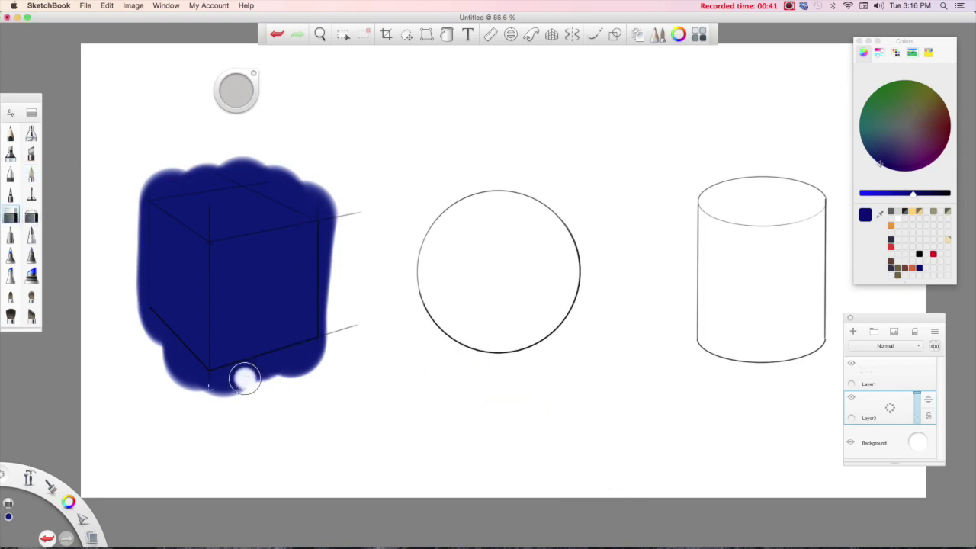
pyautogui.moveTo(183, 399); pyautogui.dragTo(368, 354)
pyautogui.moveTo(230, 384); pyautogui.dragTo(366, 342)
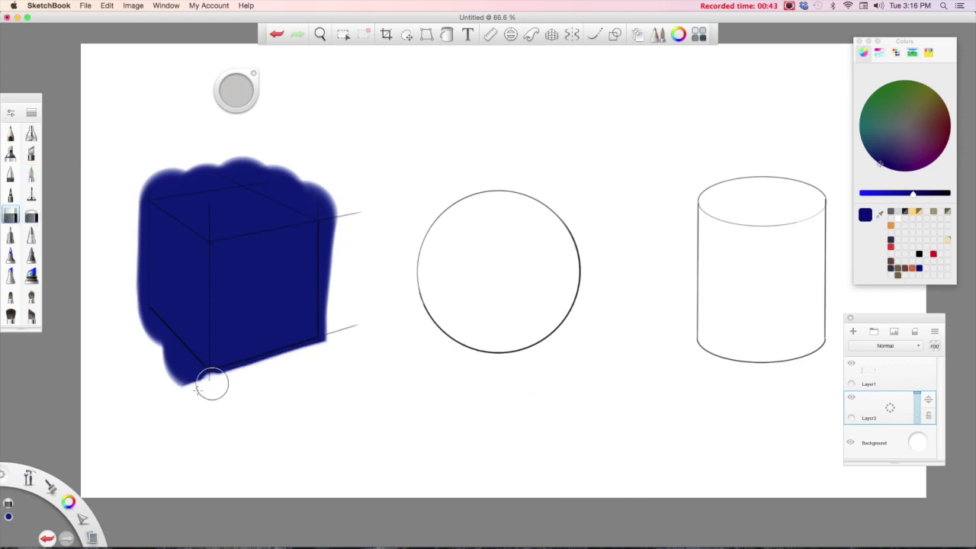
pyautogui.moveTo(177, 398); pyautogui.dragTo(375, 340)
pyautogui.moveTo(194, 392); pyautogui.dragTo(269, 369)
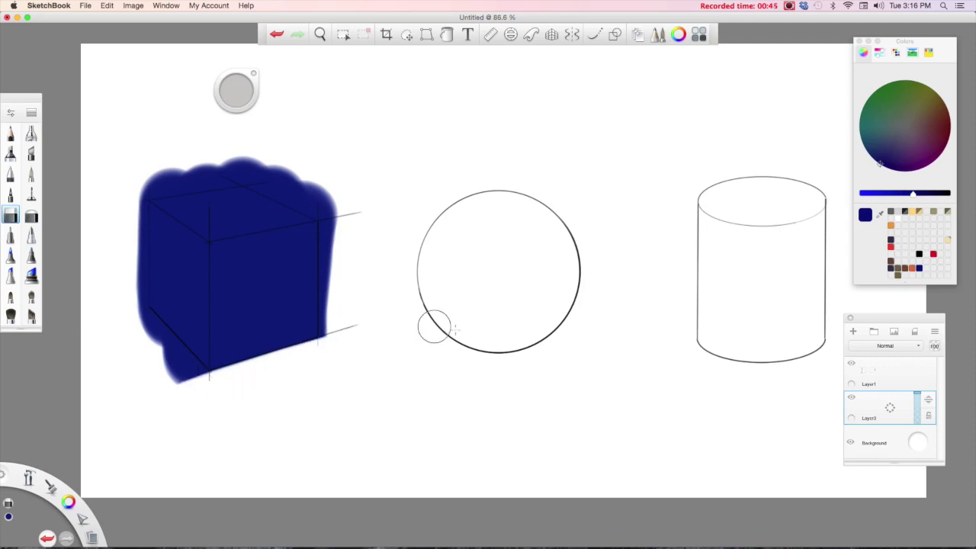
pyautogui.moveTo(332, 343); pyautogui.dragTo(349, 164)
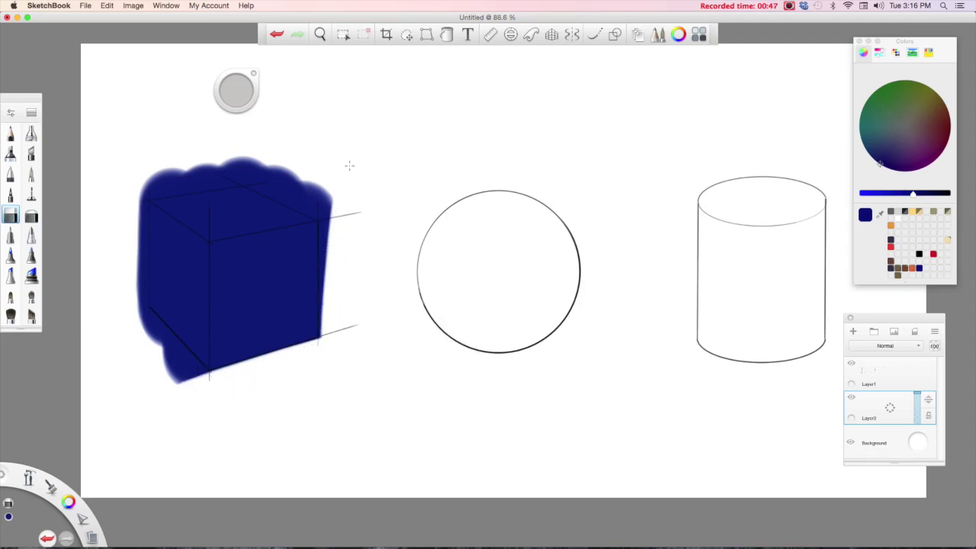
pyautogui.moveTo(333, 354); pyautogui.dragTo(336, 172)
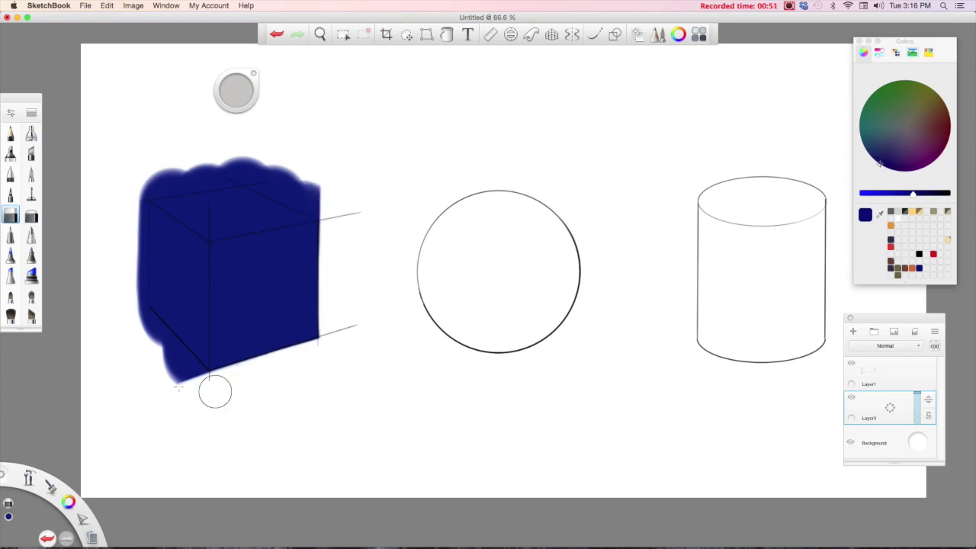
# - Erase the blue overspill along the cube's lower-left edge, redoing the first stroke, and clean up the lower-right edge
pyautogui.moveTo(213, 392)
pyautogui.mouseDown()
pyautogui.moveTo(163, 374)
pyautogui.moveTo(201, 389)
pyautogui.moveTo(114, 287)
pyautogui.mouseUp()
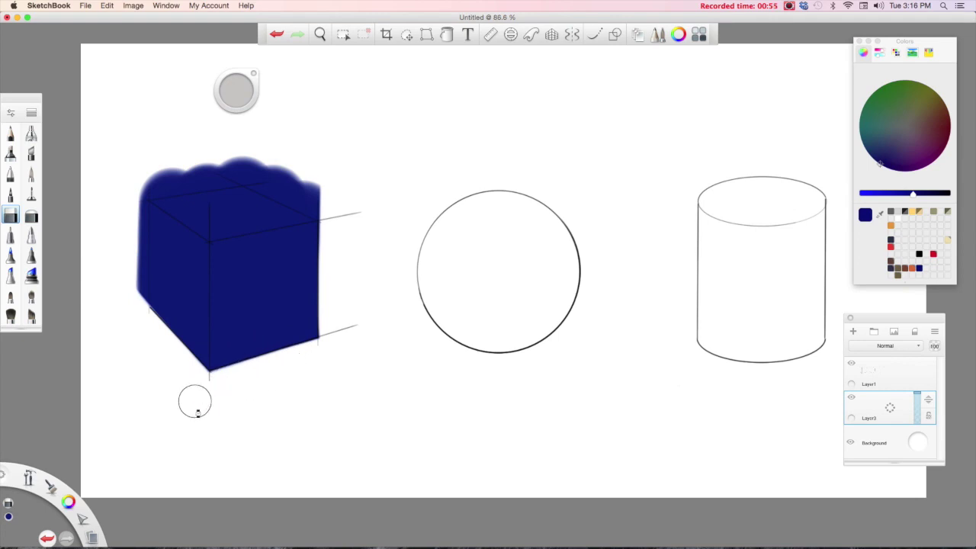
pyautogui.press('super+z')
pyautogui.moveTo(136, 314)
pyautogui.mouseDown()
pyautogui.moveTo(205, 389)
pyautogui.moveTo(122, 298)
pyautogui.moveTo(222, 414)
pyautogui.mouseUp()
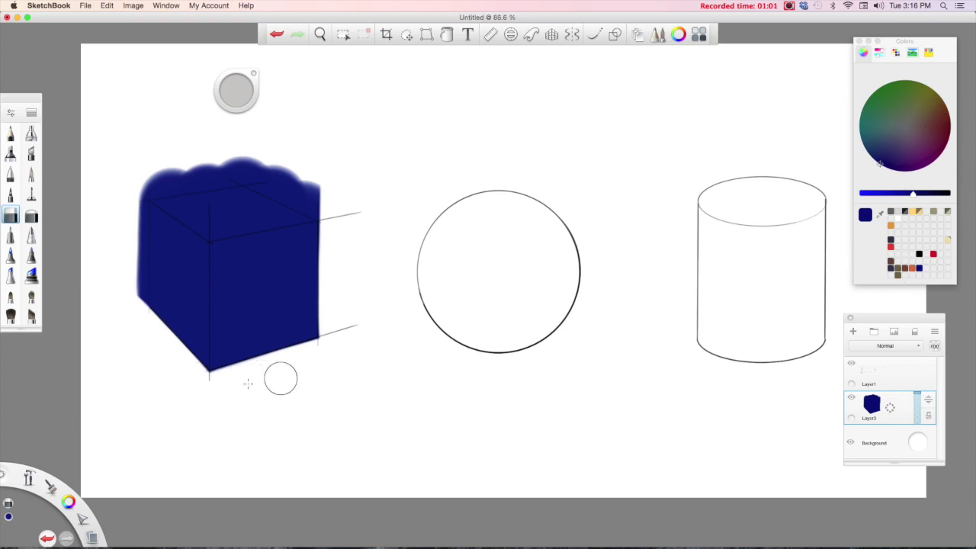
pyautogui.moveTo(233, 381); pyautogui.dragTo(364, 343)
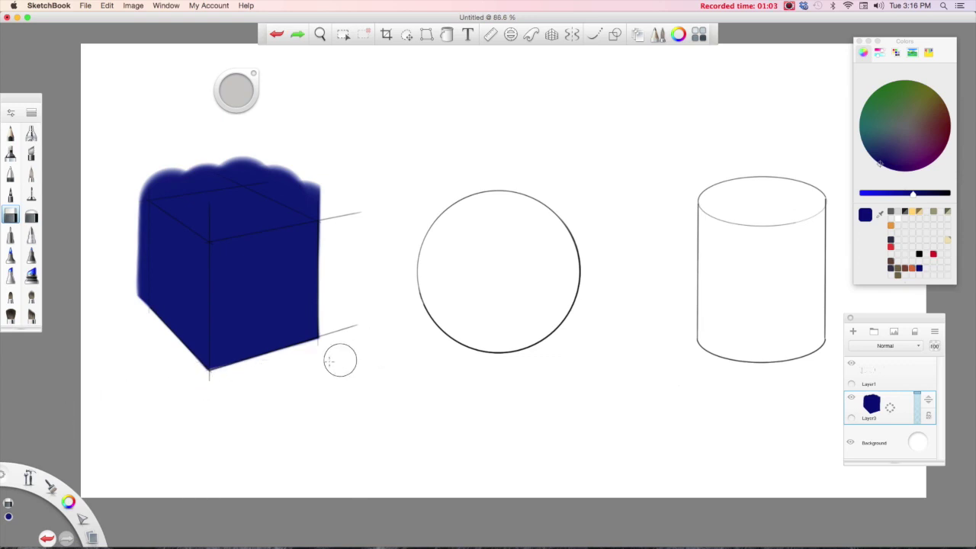
pyautogui.moveTo(200, 388); pyautogui.dragTo(343, 319)
# - Reduce the eraser size and remove the blue overspill along the cube's left vertical edge and upper-left back edge
pyautogui.moveTo(224, 96)
pyautogui.mouseDown()
pyautogui.moveTo(160, 105)
pyautogui.moveTo(181, 113)
pyautogui.mouseUp()
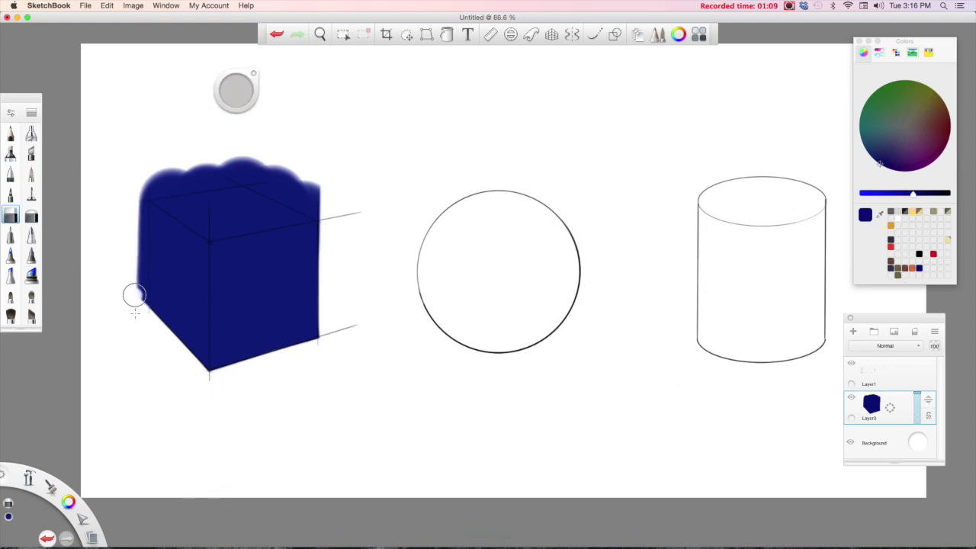
pyautogui.moveTo(134, 295)
pyautogui.mouseDown()
pyautogui.moveTo(140, 158)
pyautogui.moveTo(142, 320)
pyautogui.moveTo(140, 157)
pyautogui.moveTo(139, 310)
pyautogui.mouseUp()
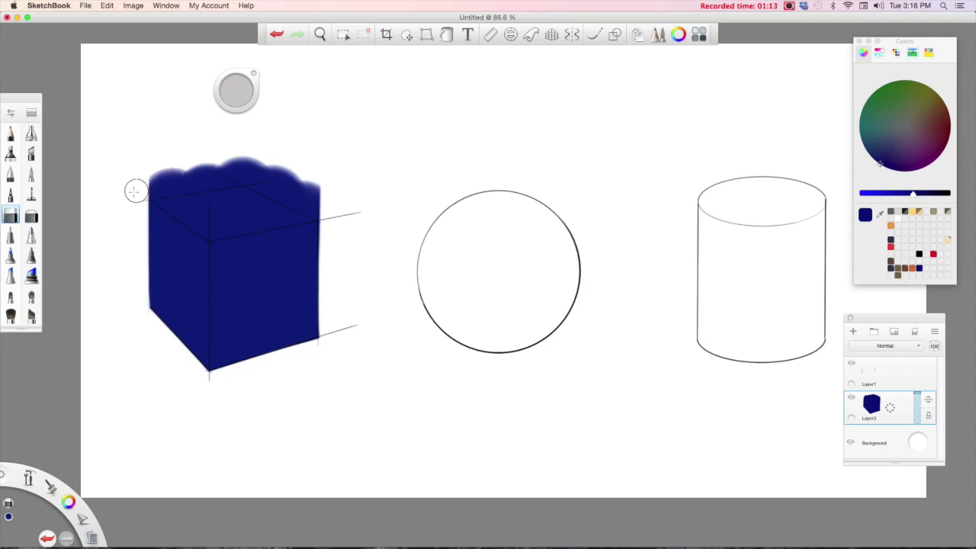
pyautogui.moveTo(152, 189); pyautogui.dragTo(268, 169)
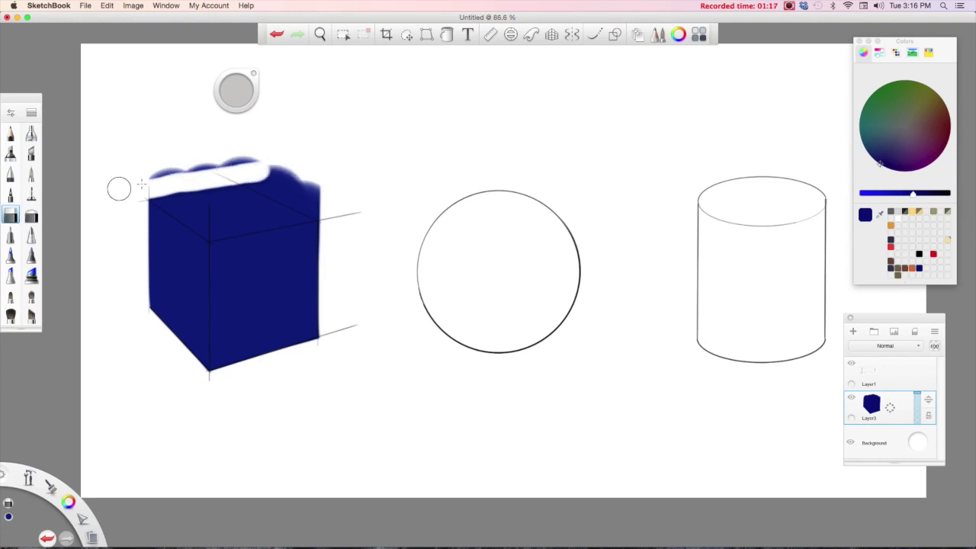
pyautogui.moveTo(203, 180); pyautogui.dragTo(294, 169)
pyautogui.moveTo(141, 189)
pyautogui.mouseDown()
pyautogui.moveTo(297, 169)
pyautogui.moveTo(125, 174)
pyautogui.mouseUp()
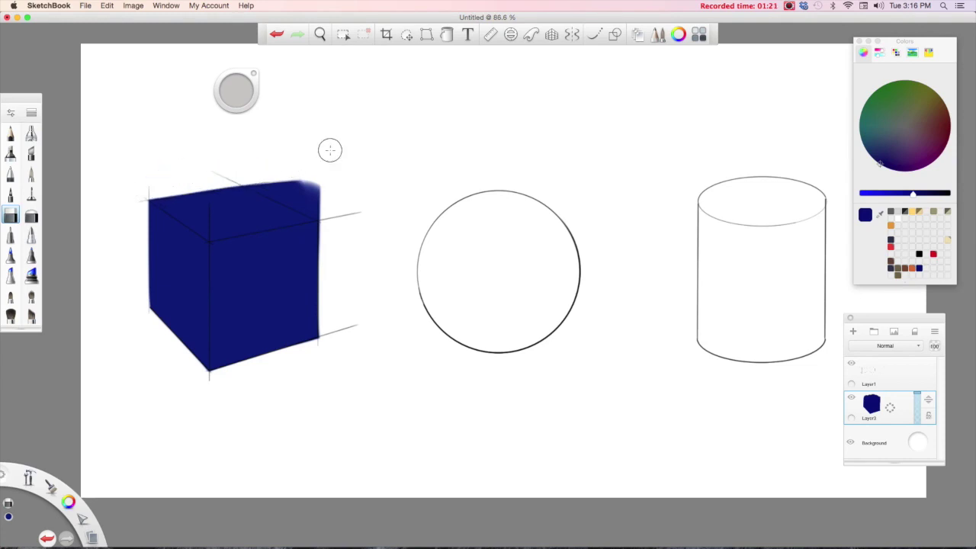
# - Erase the remaining blue beyond the cube's upper-right back edge and refine its right vertical edge
pyautogui.moveTo(265, 183); pyautogui.dragTo(365, 212)
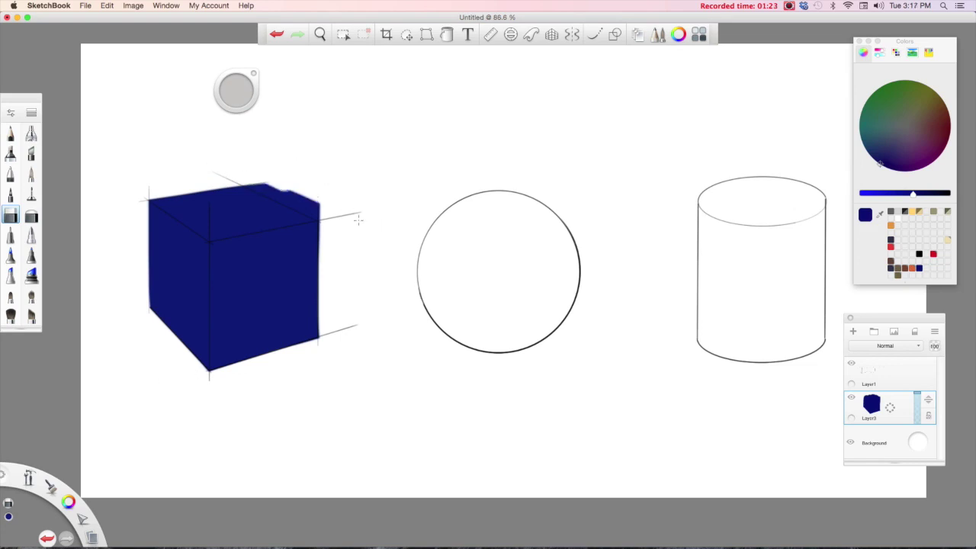
pyautogui.moveTo(225, 169); pyautogui.dragTo(346, 222)
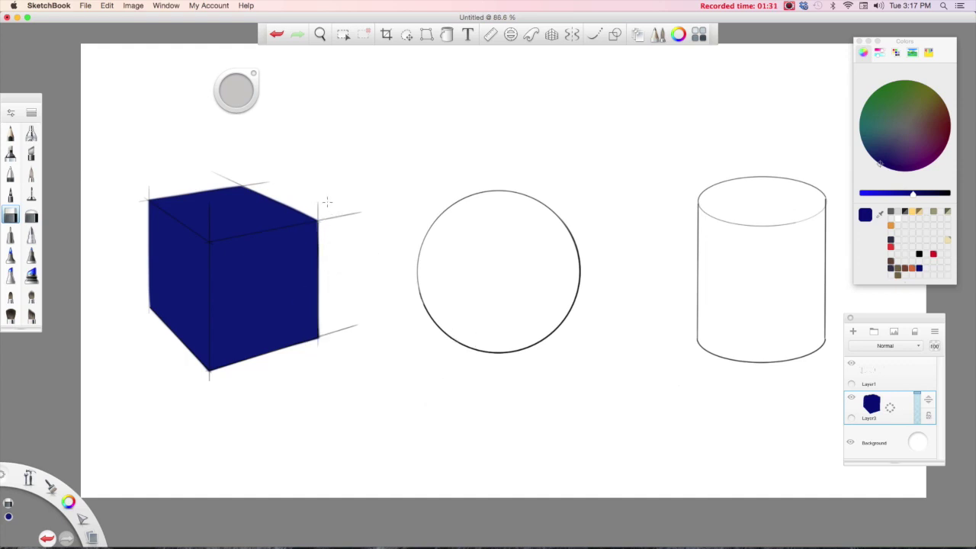
pyautogui.press('super+z')
pyautogui.moveTo(331, 264); pyautogui.dragTo(327, 226)
# - Add a new layer above the blue fill and spray blue strokes across the cube with the Airbrush at size 159.5
pyautogui.moveTo(899, 410); pyautogui.dragTo(899, 363)
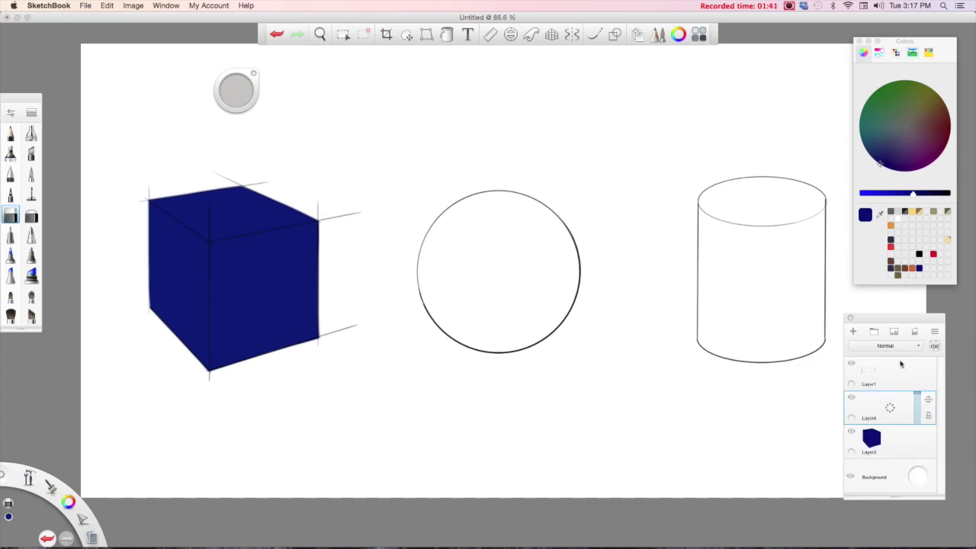
pyautogui.click(32, 134)
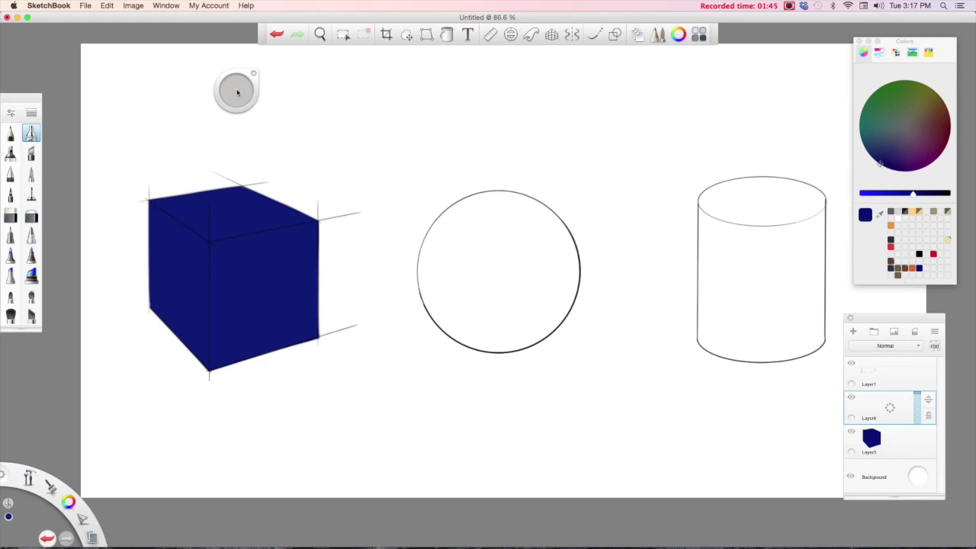
pyautogui.moveTo(236, 90)
pyautogui.mouseDown()
pyautogui.moveTo(489, 97)
pyautogui.moveTo(891, 146)
pyautogui.moveTo(836, 125)
pyautogui.moveTo(238, 89)
pyautogui.moveTo(488, 100)
pyautogui.mouseUp()
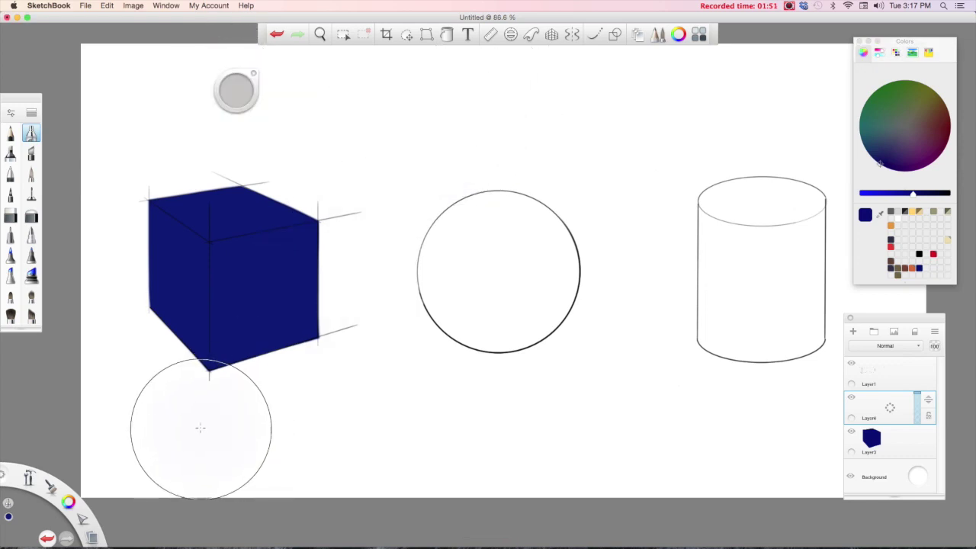
pyautogui.moveTo(205, 414)
pyautogui.mouseDown()
pyautogui.moveTo(305, 135)
pyautogui.moveTo(248, 399)
pyautogui.mouseUp()
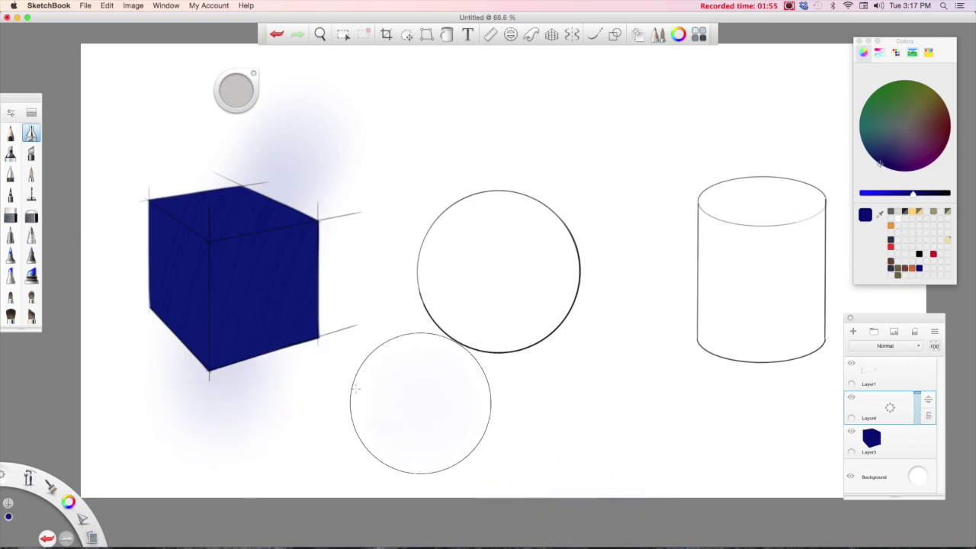
# - Set the Airbrush flow to 22%, save the brush properties, and undo a trial stroke over the cube
pyautogui.doubleClick(31, 133)
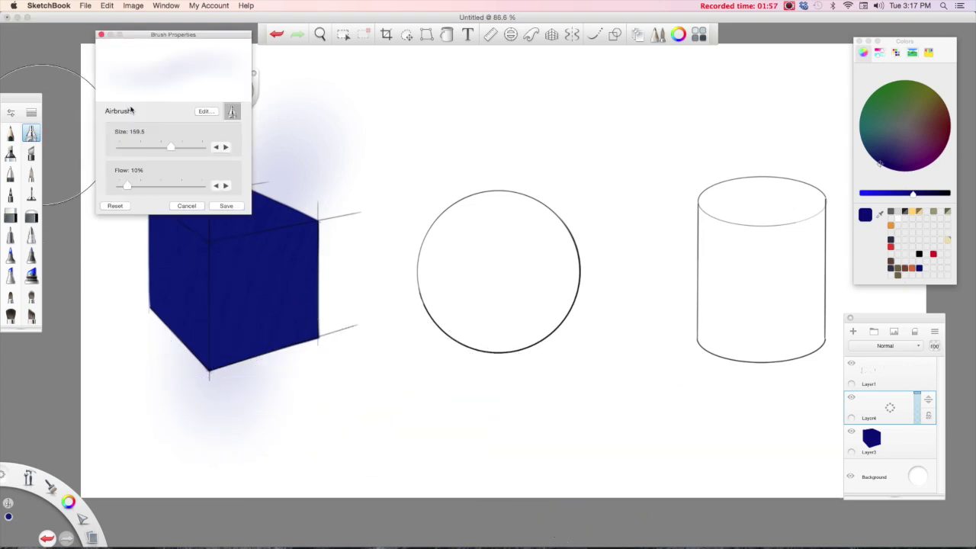
pyautogui.moveTo(135, 187); pyautogui.dragTo(138, 187)
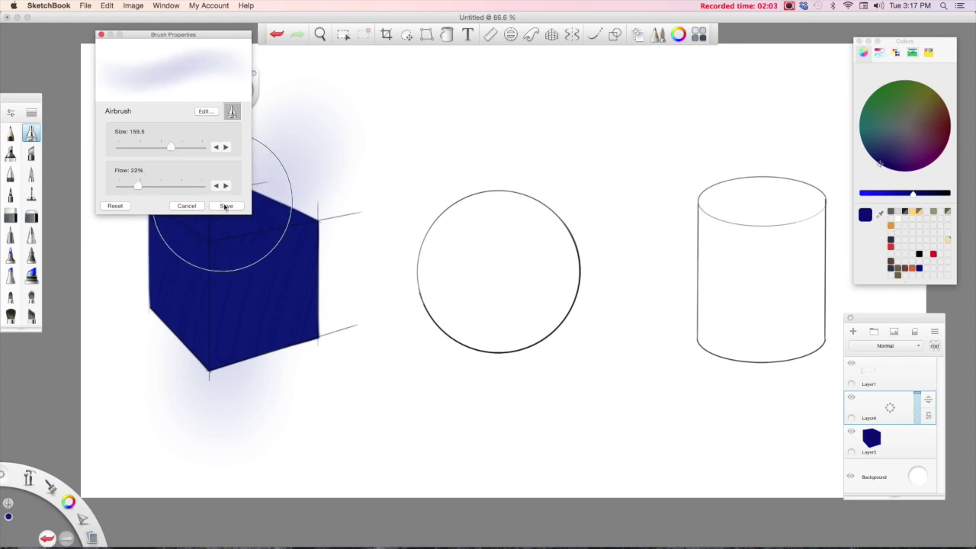
pyautogui.moveTo(242, 334)
pyautogui.mouseDown()
pyautogui.moveTo(299, 200)
pyautogui.moveTo(307, 407)
pyautogui.moveTo(355, 446)
pyautogui.mouseUp()
pyautogui.press('super+z')
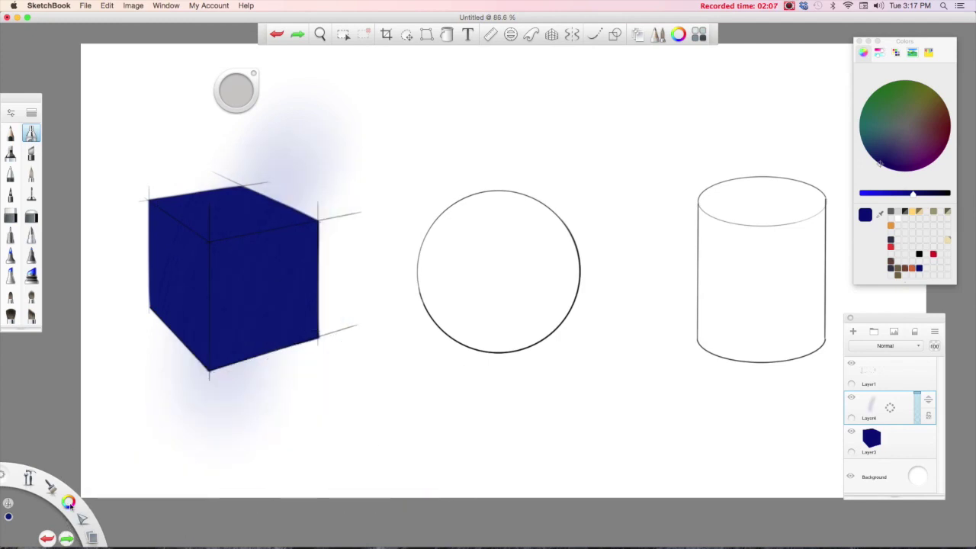
# - Change the color to white and airbrush a soft highlight over the cube's right face, undoing the first attempt
pyautogui.moveTo(68, 501); pyautogui.dragTo(90, 524)
pyautogui.moveTo(219, 388)
pyautogui.mouseDown()
pyautogui.moveTo(235, 229)
pyautogui.moveTo(251, 358)
pyautogui.moveTo(287, 309)
pyautogui.moveTo(308, 426)
pyautogui.mouseUp()
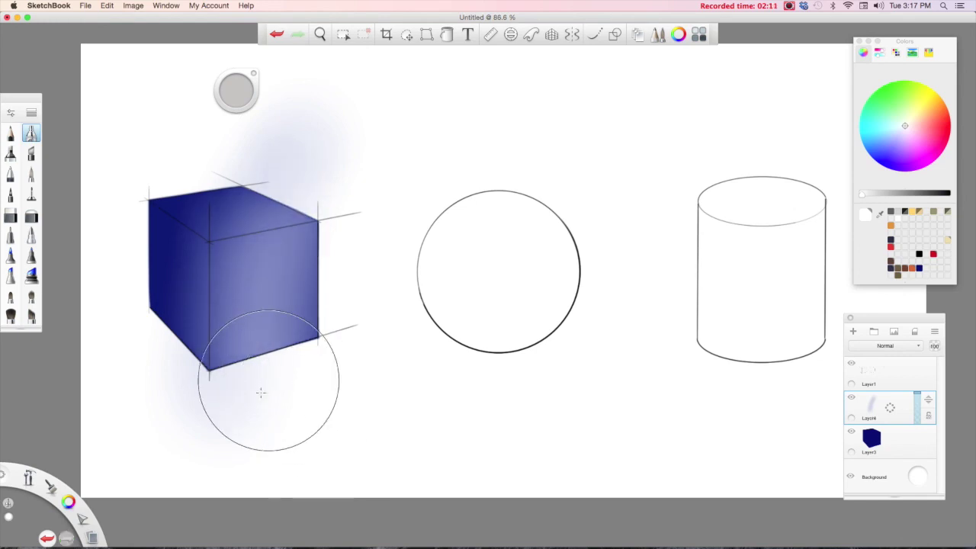
pyautogui.press('super+z')
pyautogui.moveTo(289, 321); pyautogui.dragTo(358, 138)
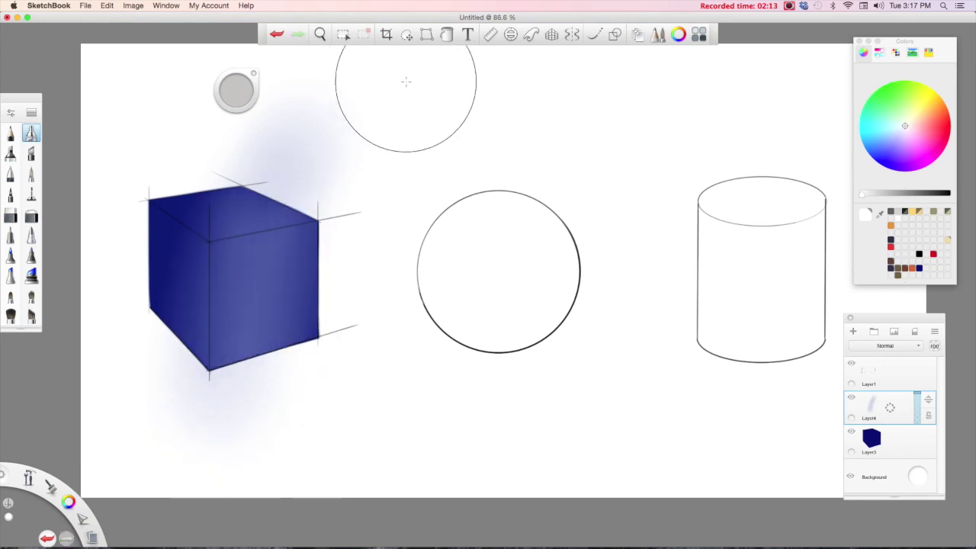
pyautogui.moveTo(322, 348)
pyautogui.mouseDown()
pyautogui.moveTo(328, 282)
pyautogui.moveTo(381, 122)
pyautogui.mouseUp()
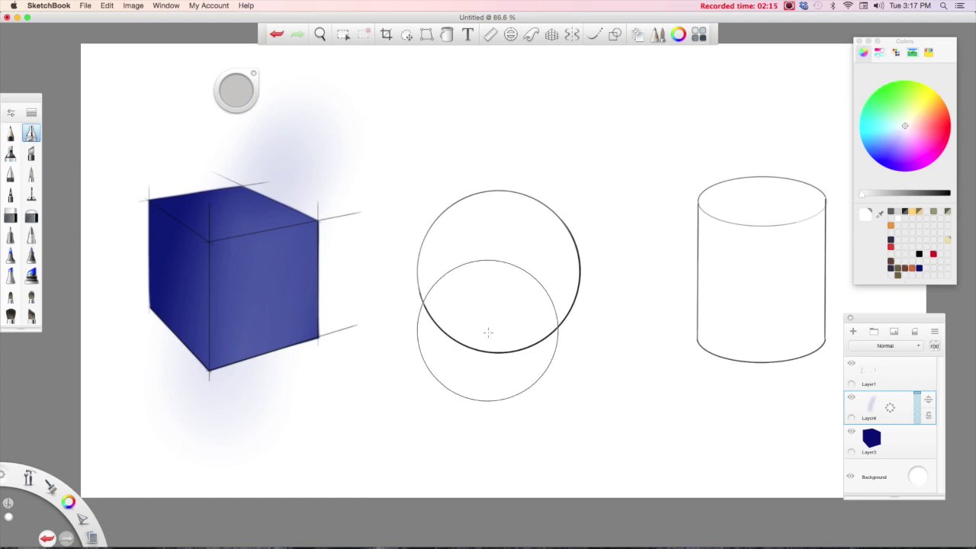
# - Erase the airbrushed highlight from the cube's top and left faces and the overspray around the cube
pyautogui.click(11, 216)
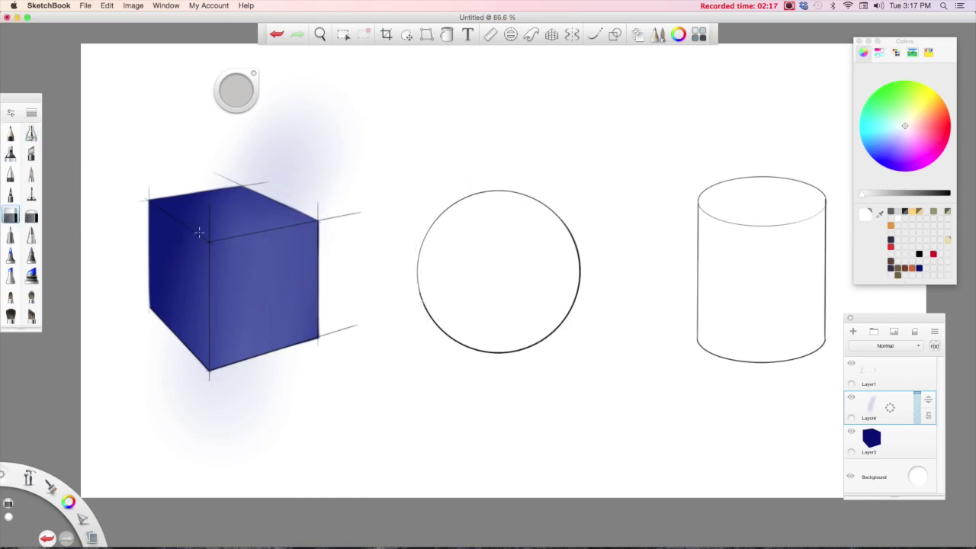
pyautogui.moveTo(199, 232)
pyautogui.mouseDown()
pyautogui.moveTo(311, 205)
pyautogui.moveTo(336, 210)
pyautogui.mouseUp()
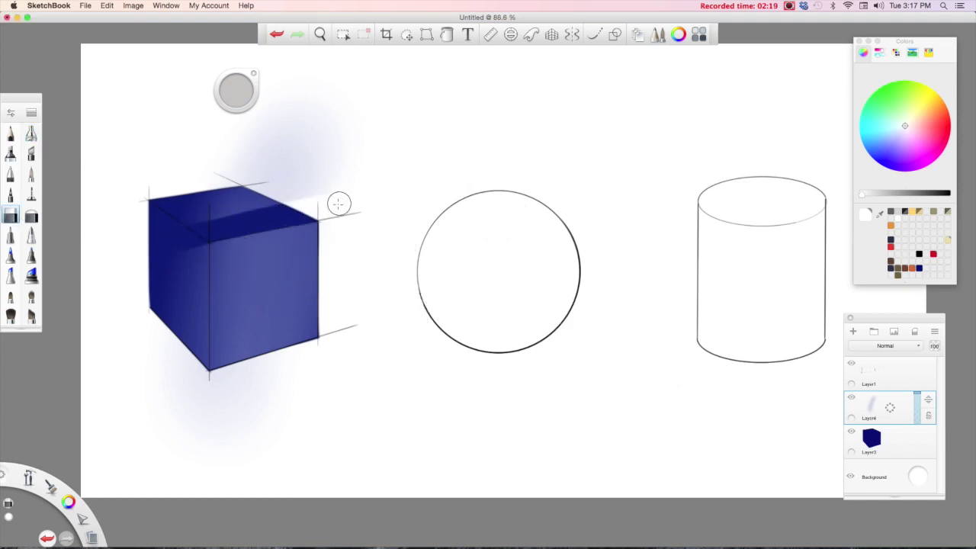
pyautogui.moveTo(163, 235)
pyautogui.mouseDown()
pyautogui.moveTo(333, 167)
pyautogui.moveTo(244, 158)
pyautogui.moveTo(358, 119)
pyautogui.moveTo(315, 93)
pyautogui.mouseUp()
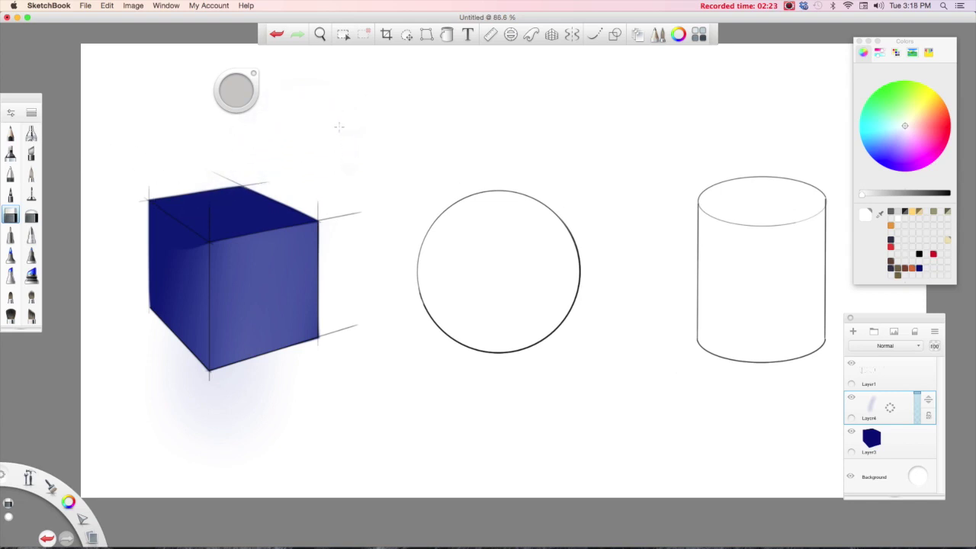
pyautogui.moveTo(194, 401); pyautogui.dragTo(195, 246)
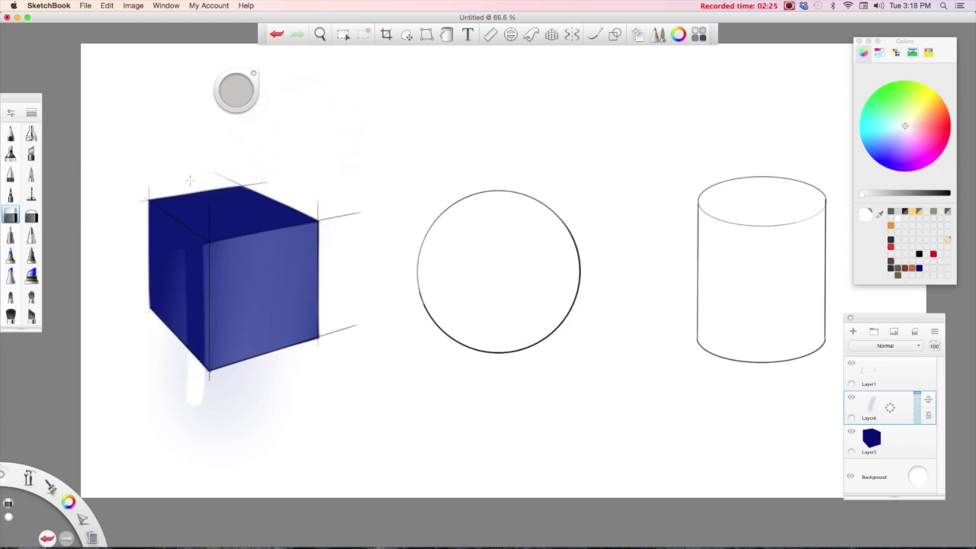
pyautogui.moveTo(194, 388)
pyautogui.mouseDown()
pyautogui.moveTo(195, 287)
pyautogui.moveTo(200, 395)
pyautogui.moveTo(178, 258)
pyautogui.mouseUp()
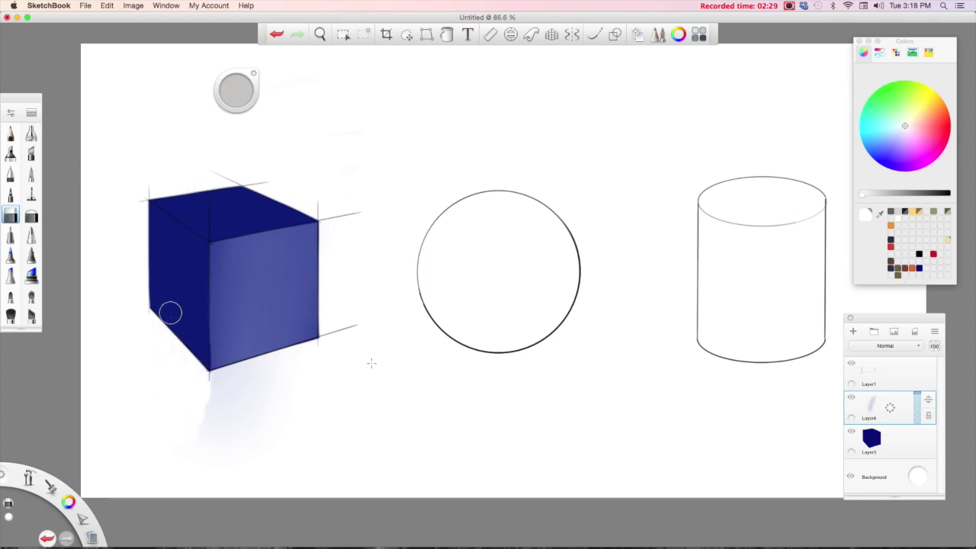
pyautogui.moveTo(194, 425)
pyautogui.mouseDown()
pyautogui.moveTo(244, 431)
pyautogui.moveTo(207, 413)
pyautogui.moveTo(376, 413)
pyautogui.mouseUp()
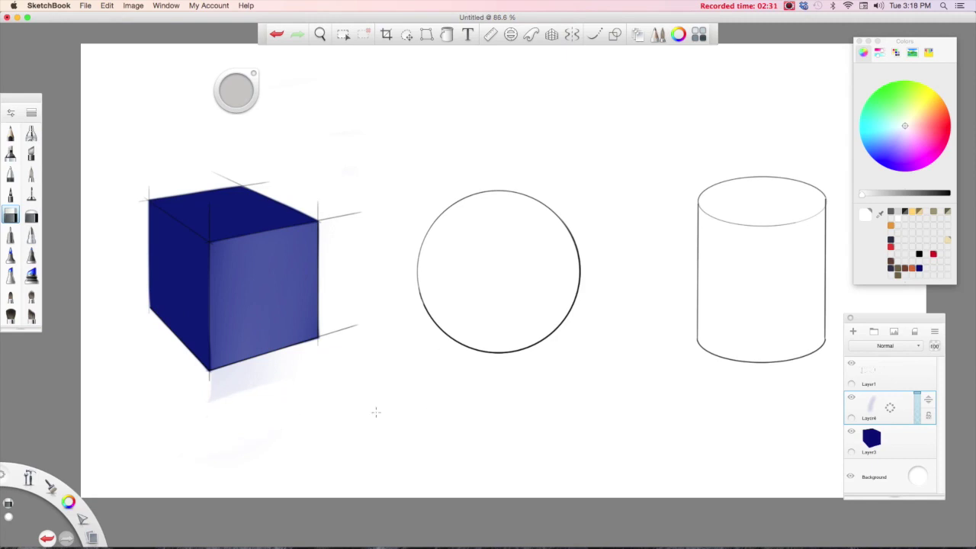
pyautogui.moveTo(276, 378); pyautogui.dragTo(208, 391)
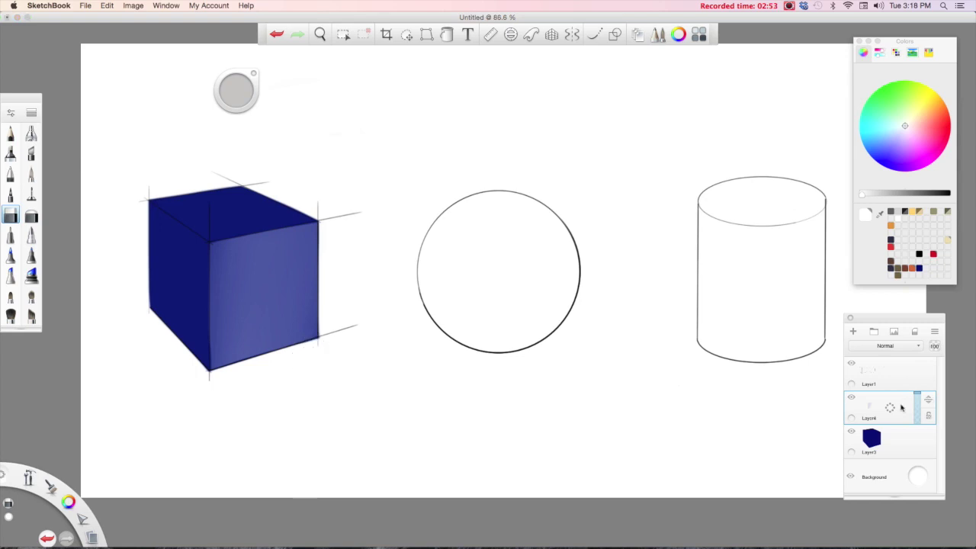
# - Delete the separate airbrush highlight layer above the blue cube fill
pyautogui.click(889, 408)
pyautogui.click(923, 389)
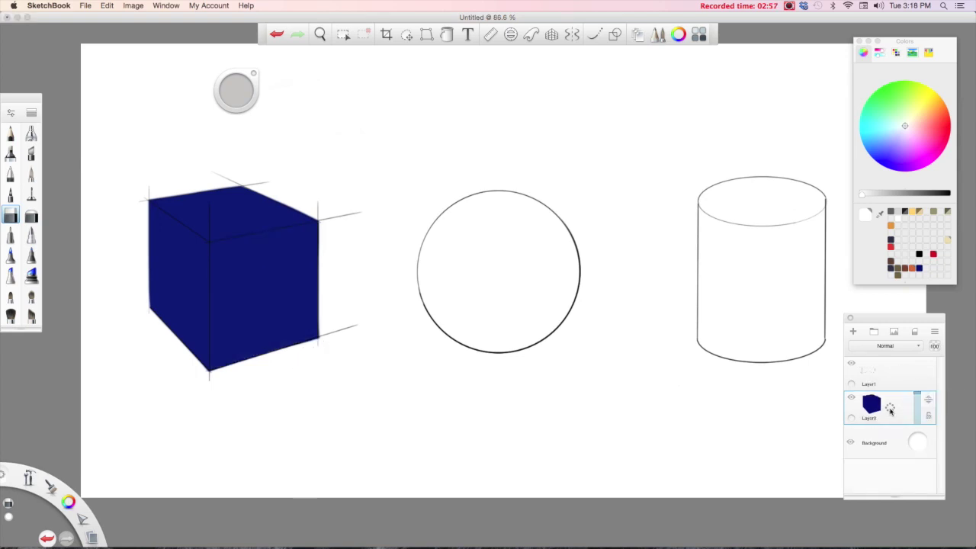
# - Duplicate the blue cube fill layer and lock the transparency of the copy
pyautogui.click(890, 409)
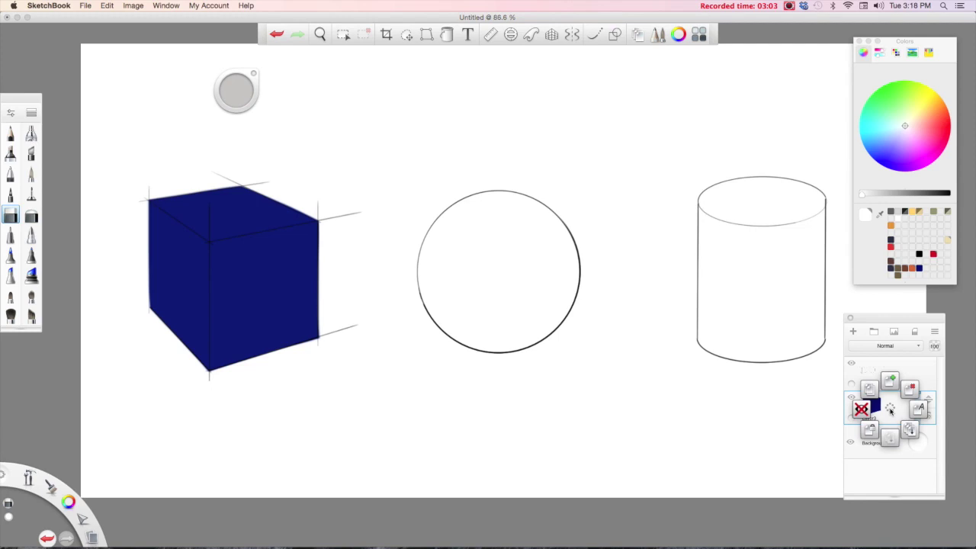
pyautogui.click(875, 392)
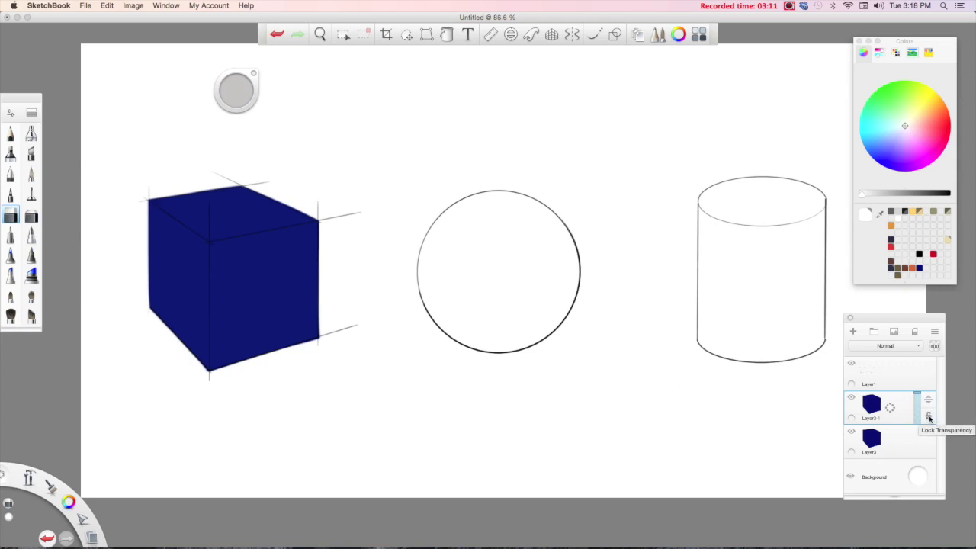
pyautogui.click(930, 417)
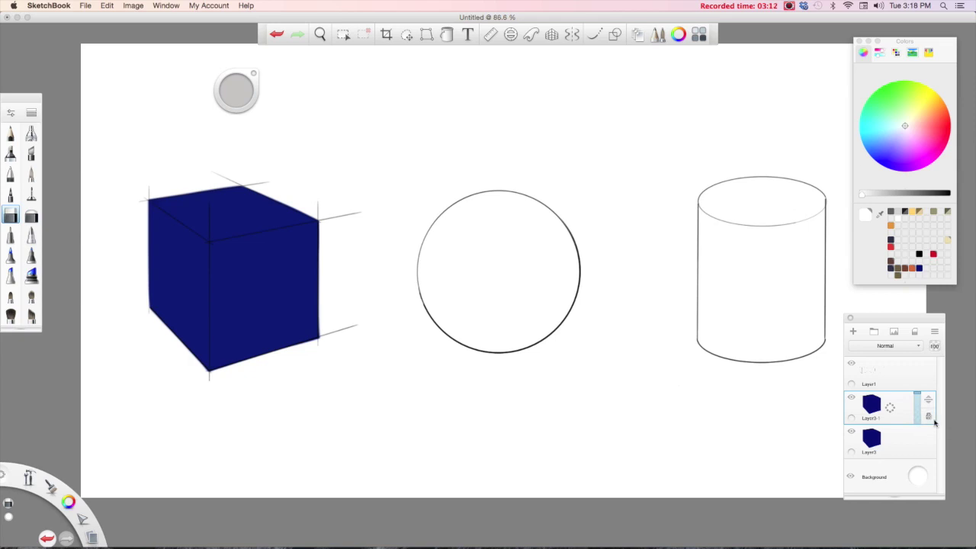
# - Try painting bright red strokes across the cube on the transparency-locked layer, and undo them
pyautogui.click(31, 134)
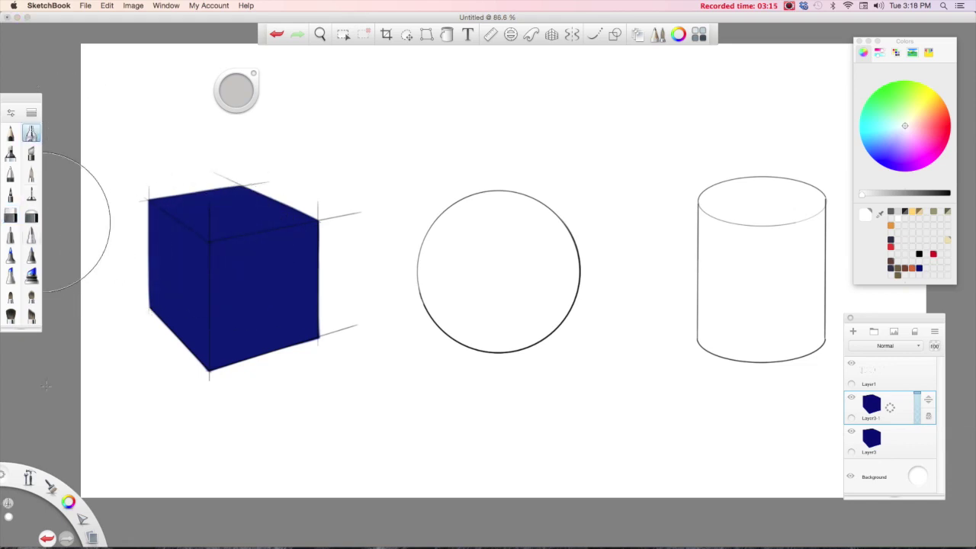
pyautogui.click(69, 503)
pyautogui.click(46, 479)
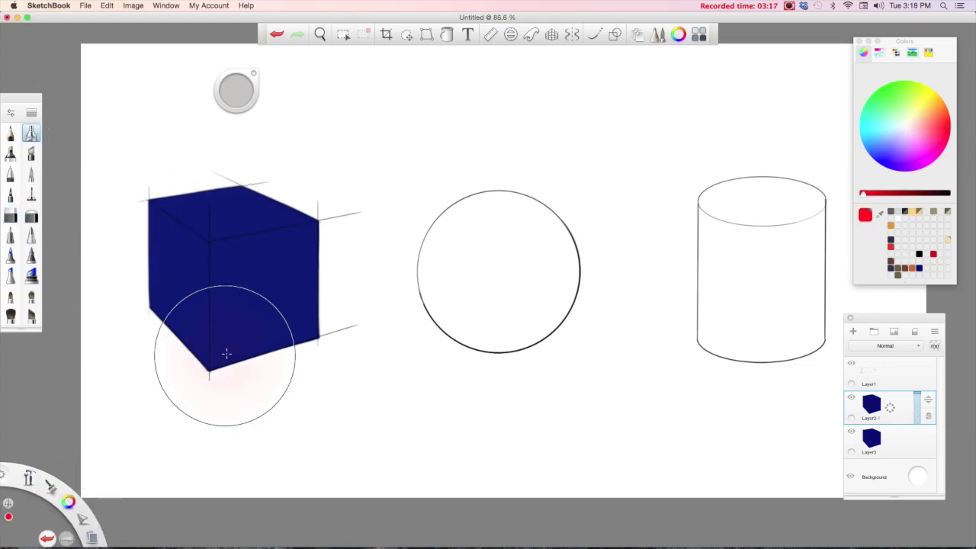
pyautogui.click(31, 174)
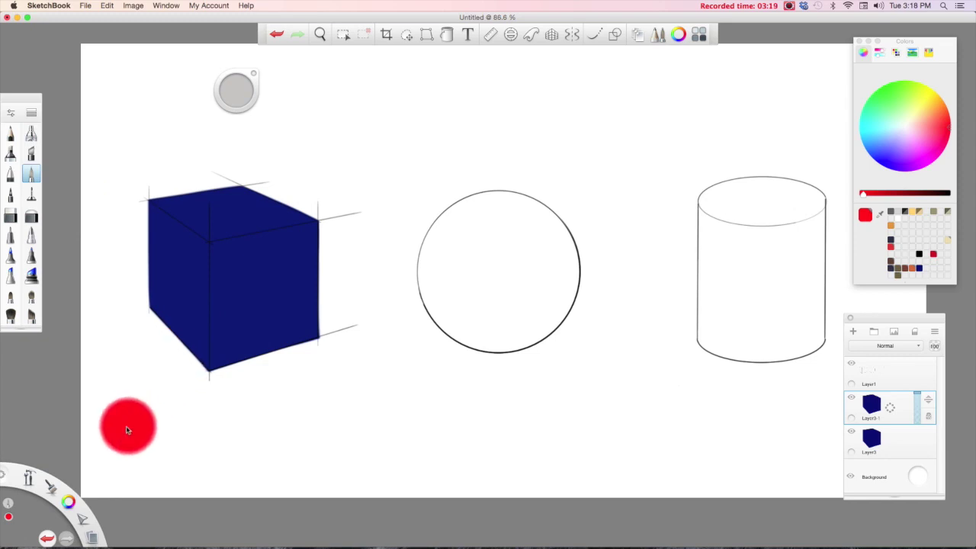
pyautogui.click(228, 329)
pyautogui.moveTo(176, 352); pyautogui.dragTo(420, 251)
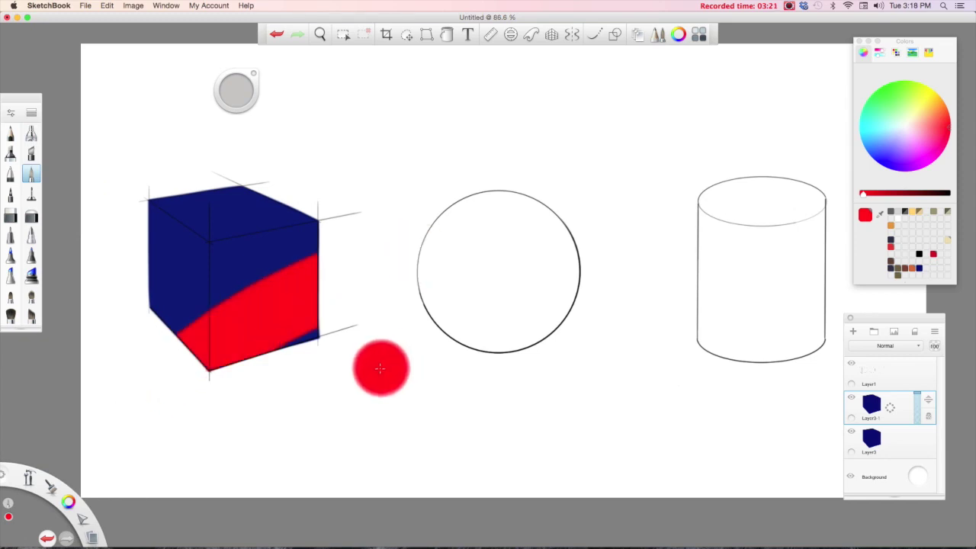
pyautogui.moveTo(379, 369)
pyautogui.mouseDown()
pyautogui.moveTo(355, 374)
pyautogui.moveTo(296, 293)
pyautogui.moveTo(118, 401)
pyautogui.moveTo(122, 410)
pyautogui.moveTo(107, 380)
pyautogui.moveTo(174, 289)
pyautogui.moveTo(359, 164)
pyautogui.mouseUp()
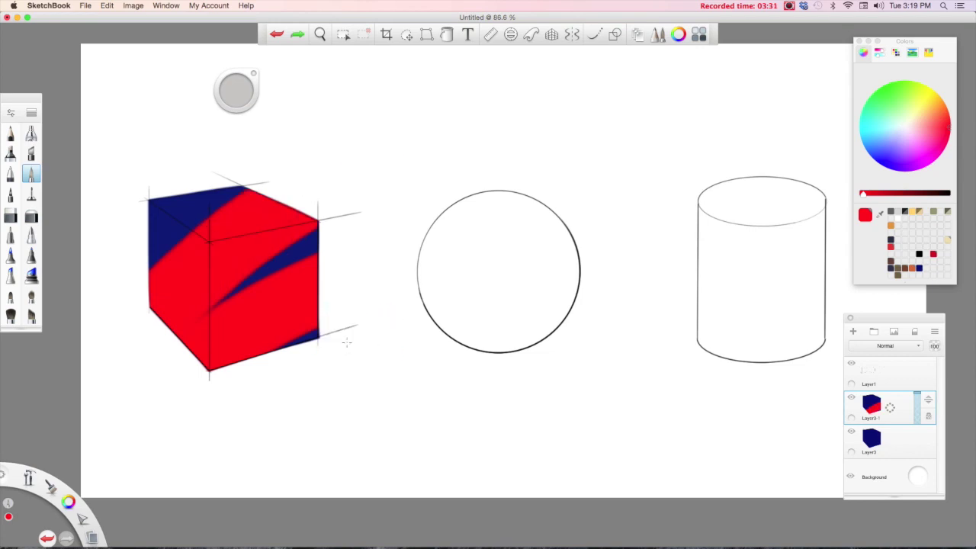
pyautogui.press('super+z')
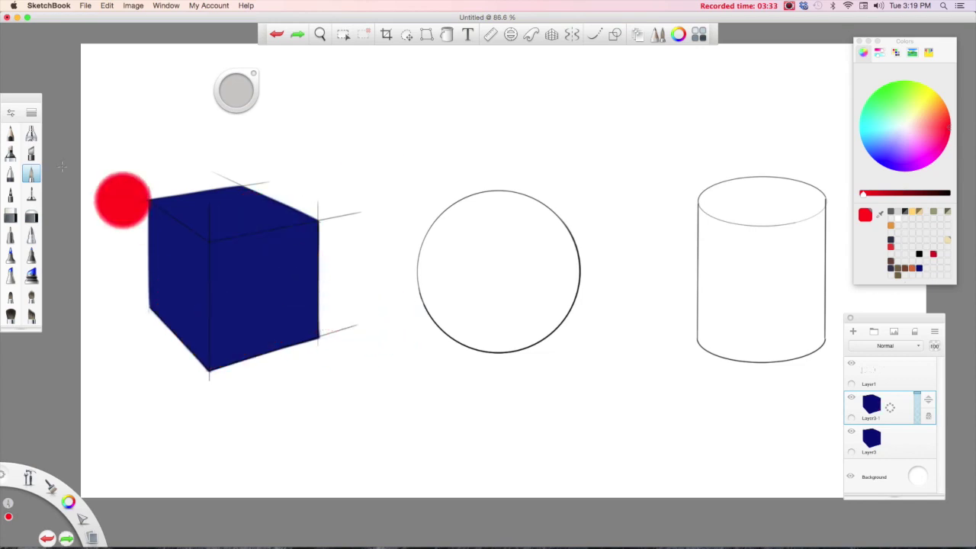
# - Undo a red Airbrush trial and spray a soft white highlight over the cube with the brush enlarged to size 245
pyautogui.click(31, 133)
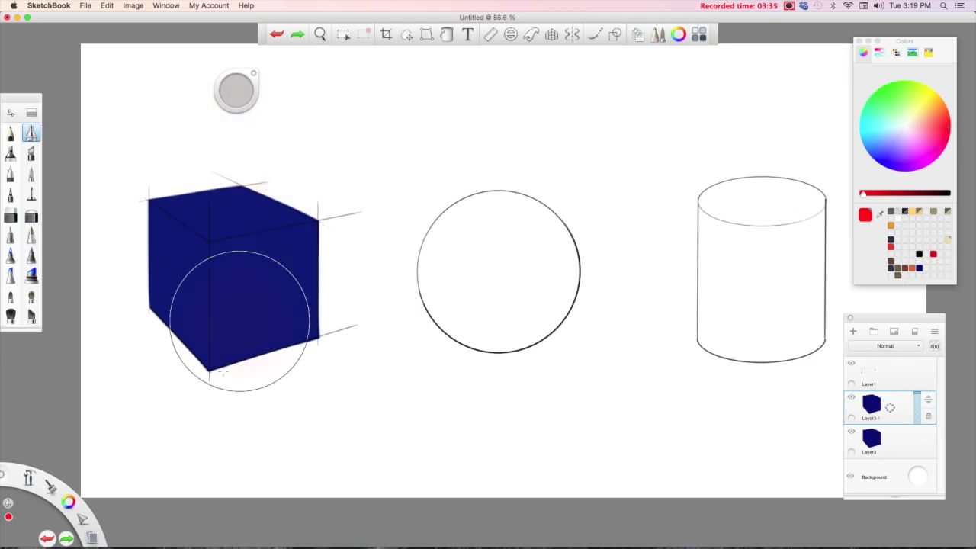
pyautogui.moveTo(239, 320)
pyautogui.mouseDown()
pyautogui.moveTo(193, 414)
pyautogui.moveTo(243, 262)
pyautogui.mouseUp()
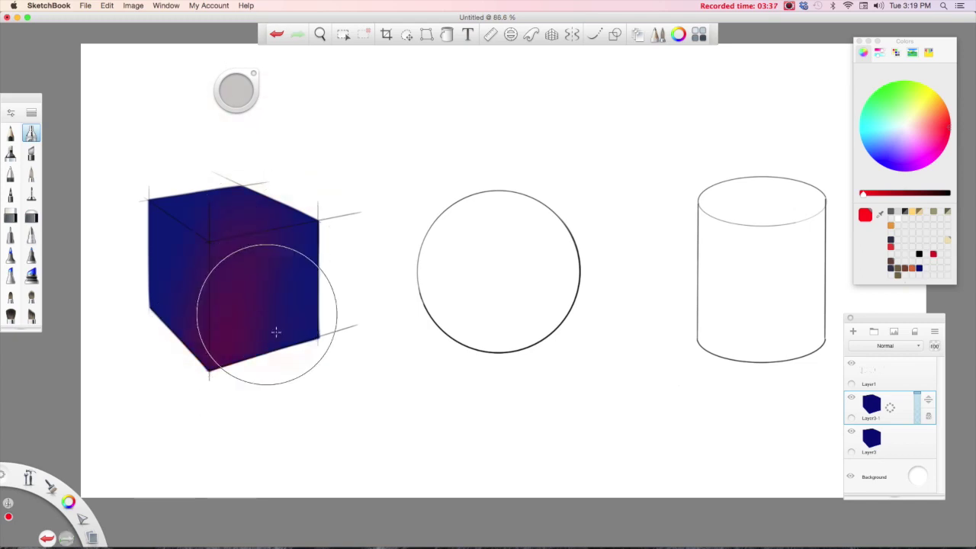
pyautogui.press('super+z')
pyautogui.moveTo(69, 504)
pyautogui.click(90, 525)
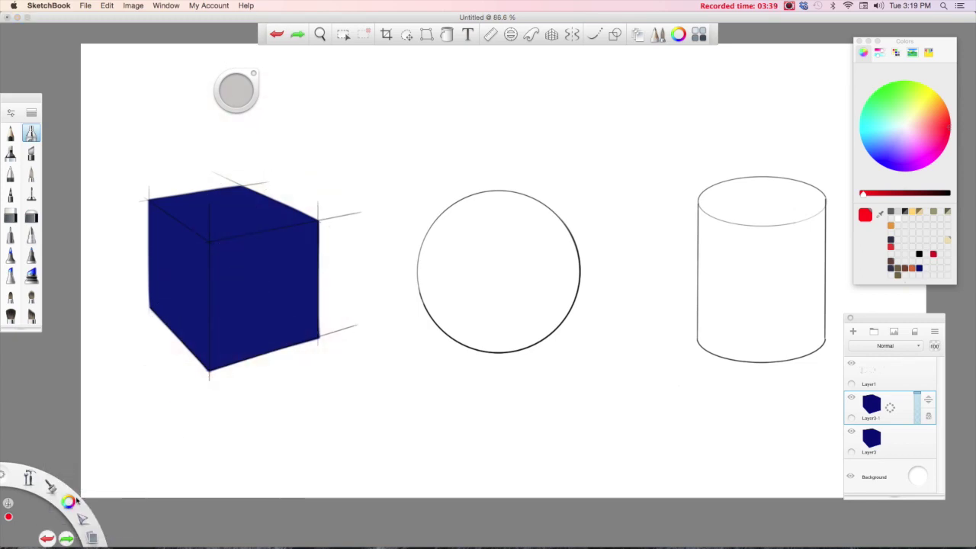
pyautogui.moveTo(237, 90); pyautogui.dragTo(686, 132)
pyautogui.moveTo(203, 437); pyautogui.dragTo(462, 101)
pyautogui.moveTo(241, 456); pyautogui.dragTo(643, 63)
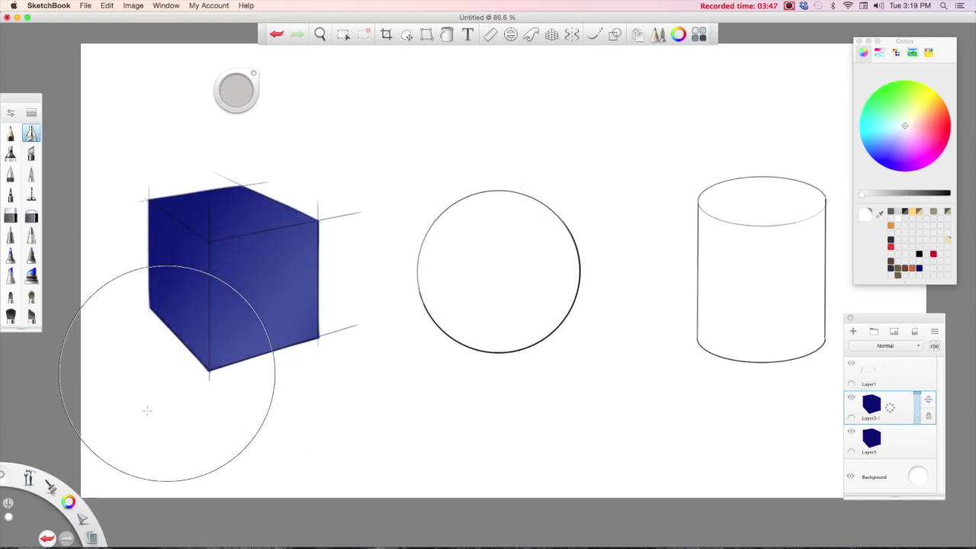
# - Unlock the highlighted layer's transparency and erase its paint from the cube's left and top faces
pyautogui.click(10, 216)
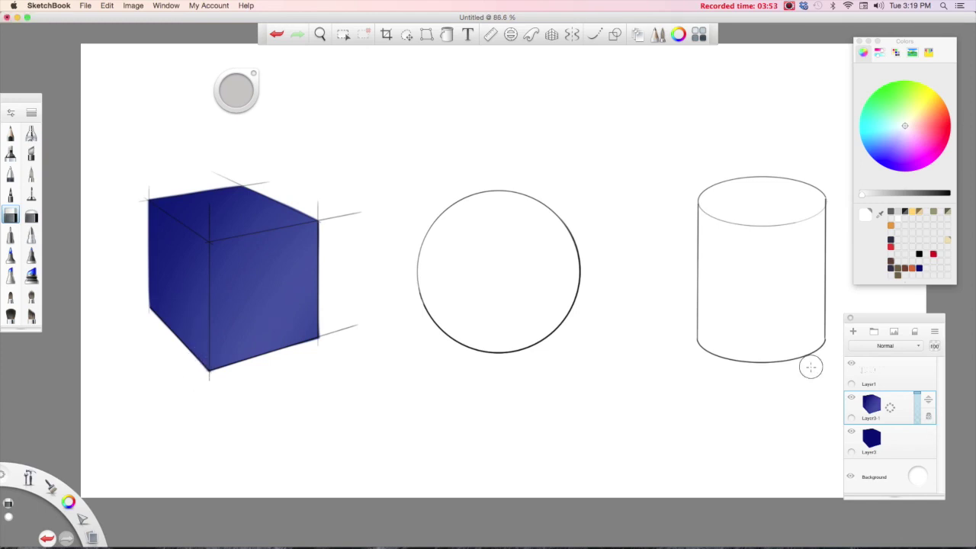
pyautogui.click(189, 281)
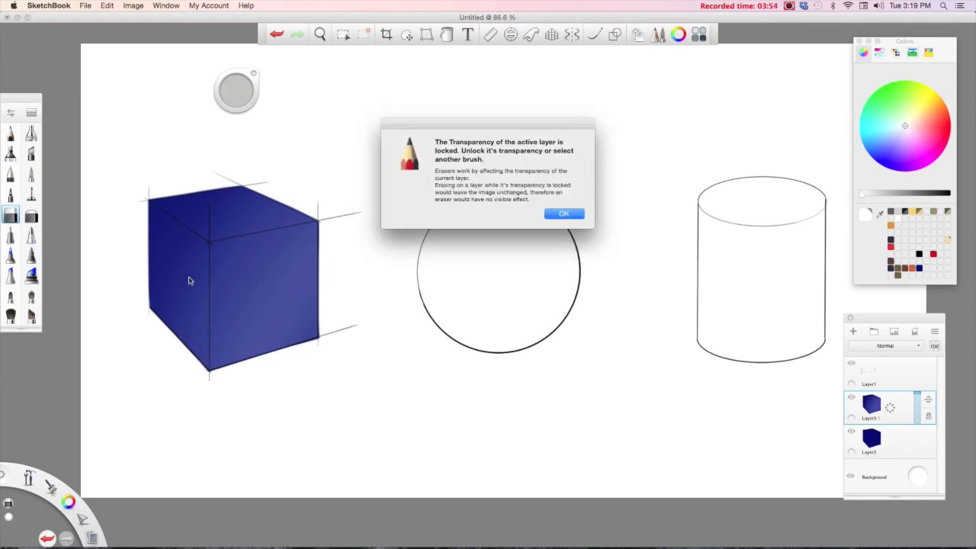
pyautogui.click(563, 213)
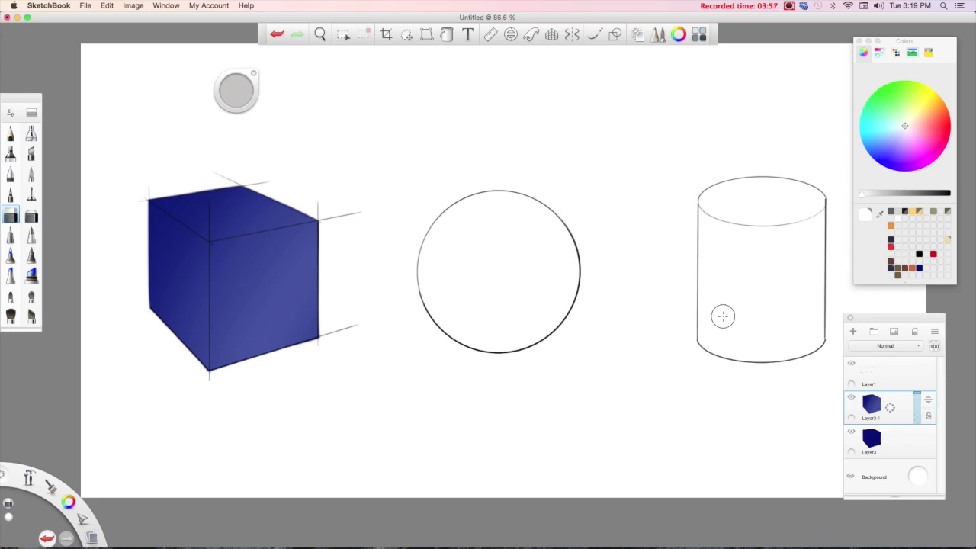
pyautogui.moveTo(195, 367)
pyautogui.mouseDown()
pyautogui.moveTo(195, 191)
pyautogui.moveTo(198, 206)
pyautogui.mouseUp()
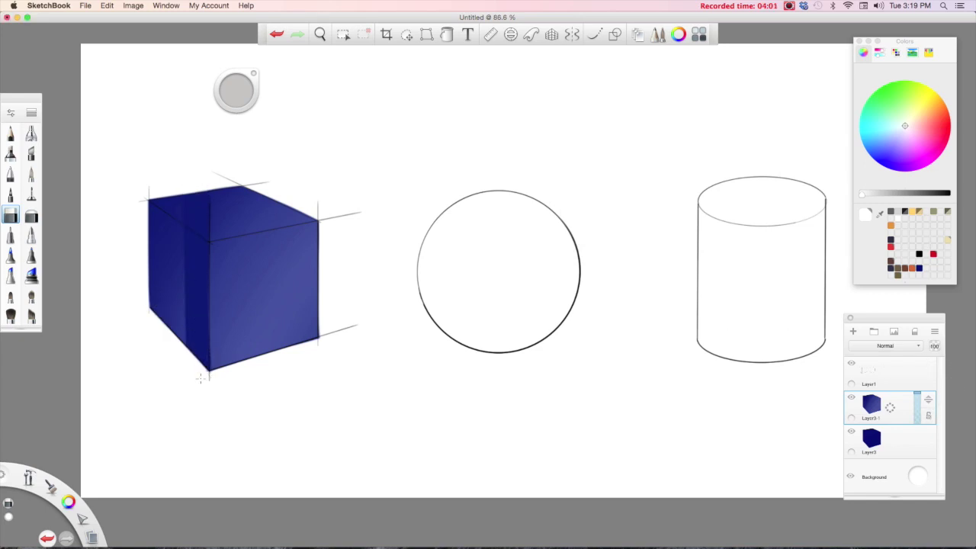
pyautogui.moveTo(183, 348); pyautogui.dragTo(174, 175)
pyautogui.moveTo(159, 327); pyautogui.dragTo(149, 194)
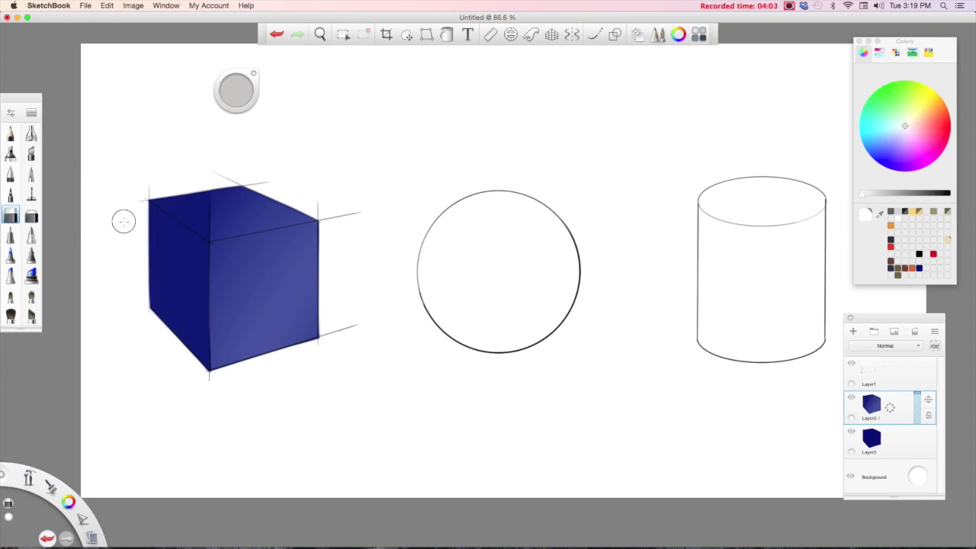
pyautogui.moveTo(266, 201)
pyautogui.mouseDown()
pyautogui.moveTo(181, 201)
pyautogui.moveTo(351, 193)
pyautogui.moveTo(219, 223)
pyautogui.moveTo(289, 211)
pyautogui.moveTo(316, 218)
pyautogui.mouseUp()
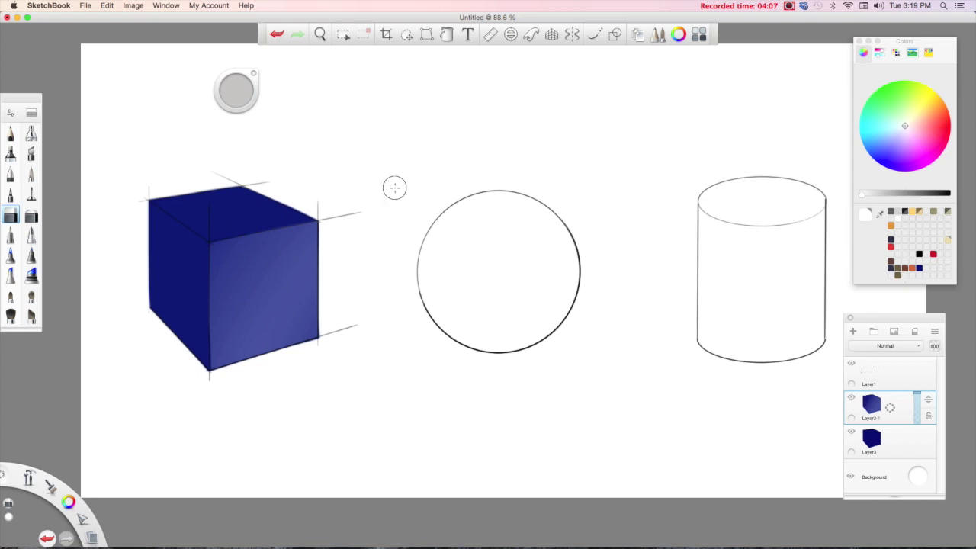
# - Duplicate the plain blue base cube layer and lock the copy's transparency
pyautogui.click(890, 408)
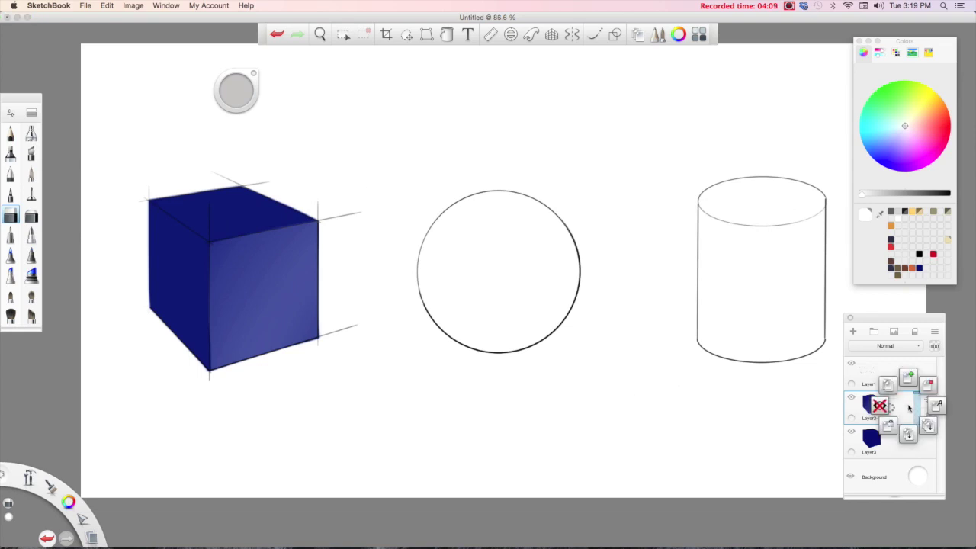
pyautogui.click(890, 441)
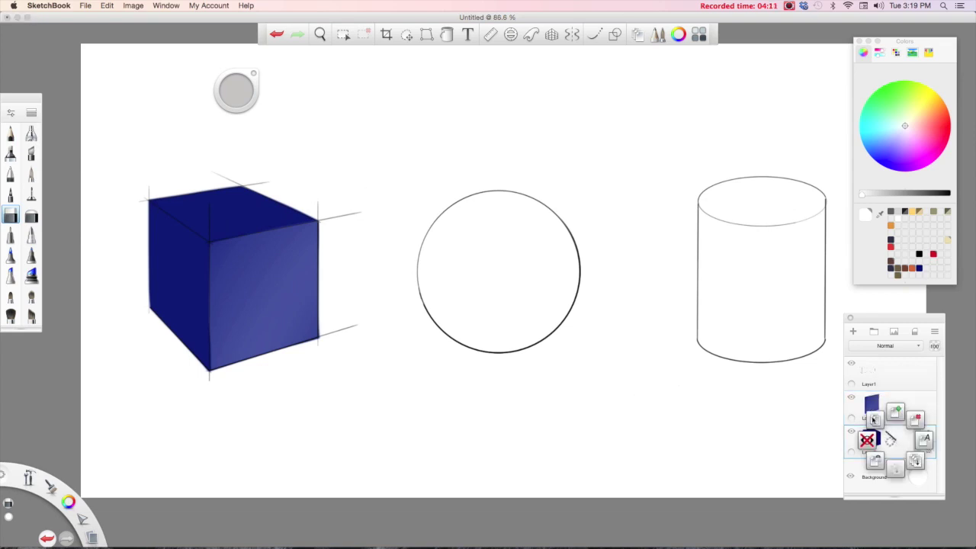
pyautogui.click(873, 419)
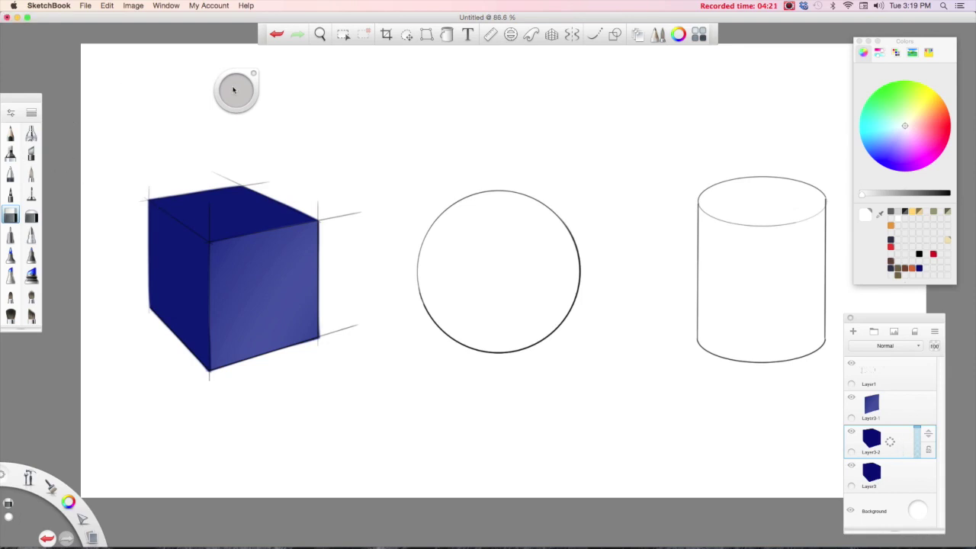
# - Set the Airbrush flow to 59% and save the brush properties
pyautogui.click(31, 134)
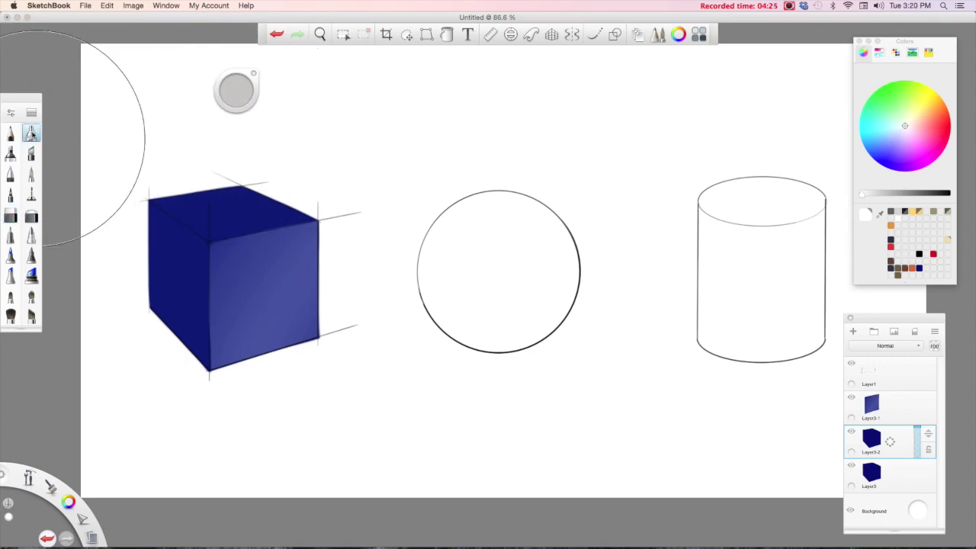
pyautogui.doubleClick(31, 134)
pyautogui.moveTo(147, 186); pyautogui.dragTo(169, 189)
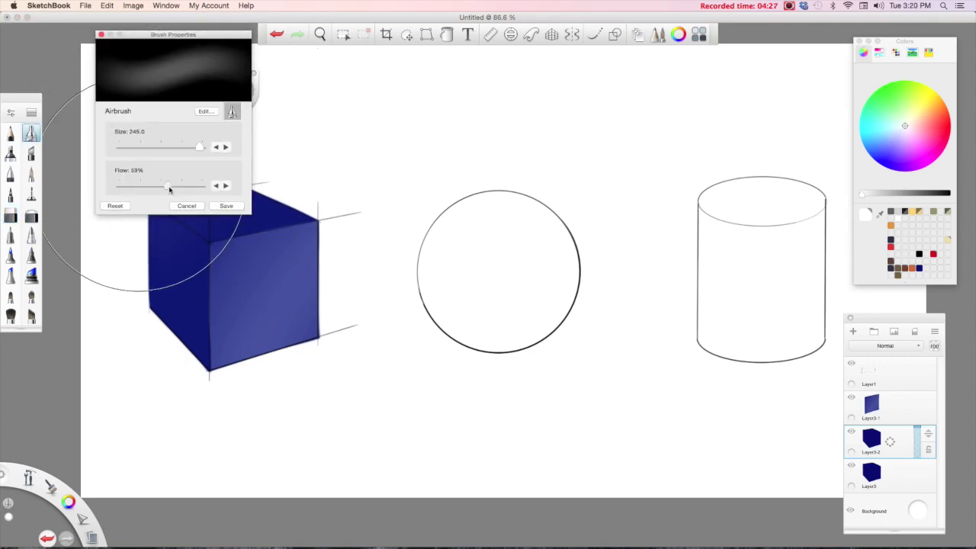
pyautogui.click(226, 206)
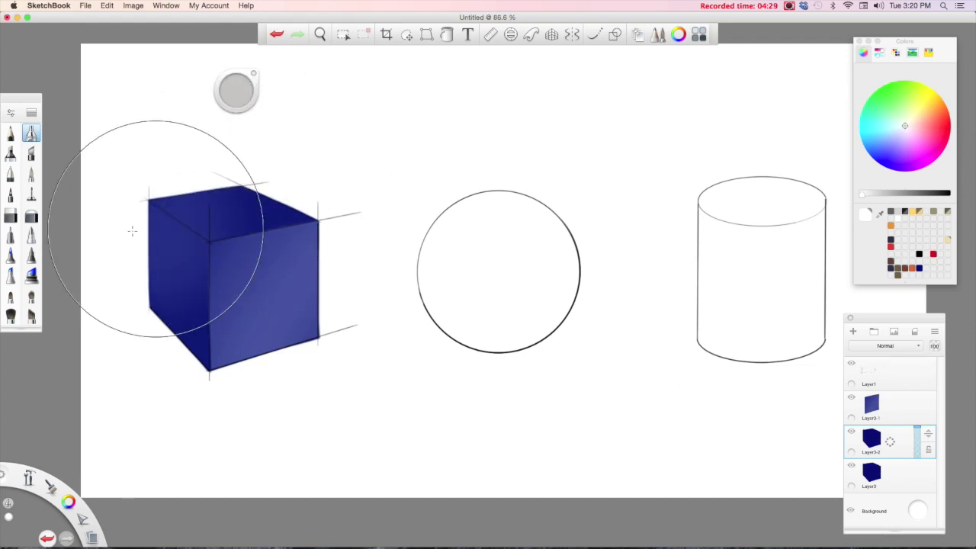
# - Airbrush a soft white highlight over the cube's top and left faces on the duplicated layer, undoing and redoing strokes
pyautogui.moveTo(204, 222); pyautogui.dragTo(297, 200)
pyautogui.moveTo(37, 251); pyautogui.dragTo(83, 244)
pyautogui.press('super+z')
pyautogui.press('super+z')
pyautogui.press('super+z')
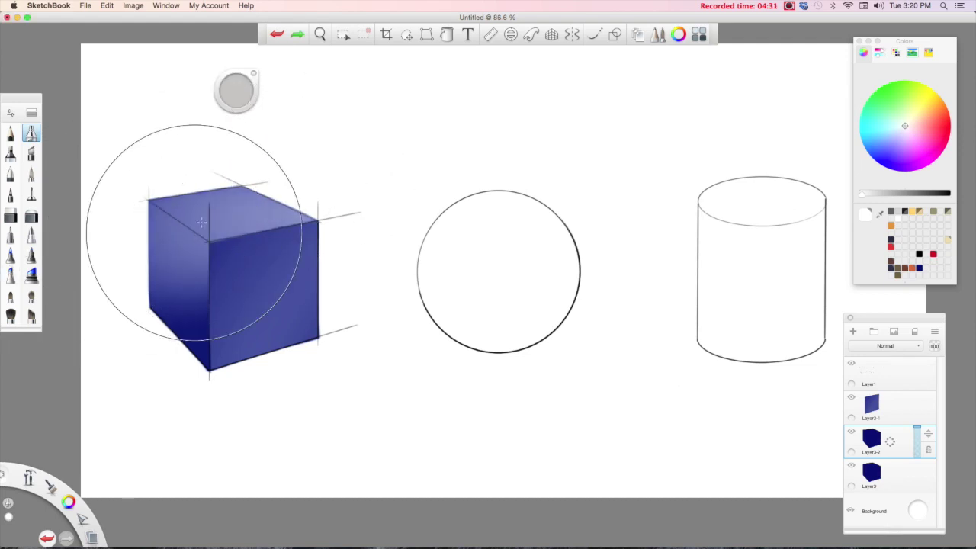
pyautogui.press('super+shift+z')
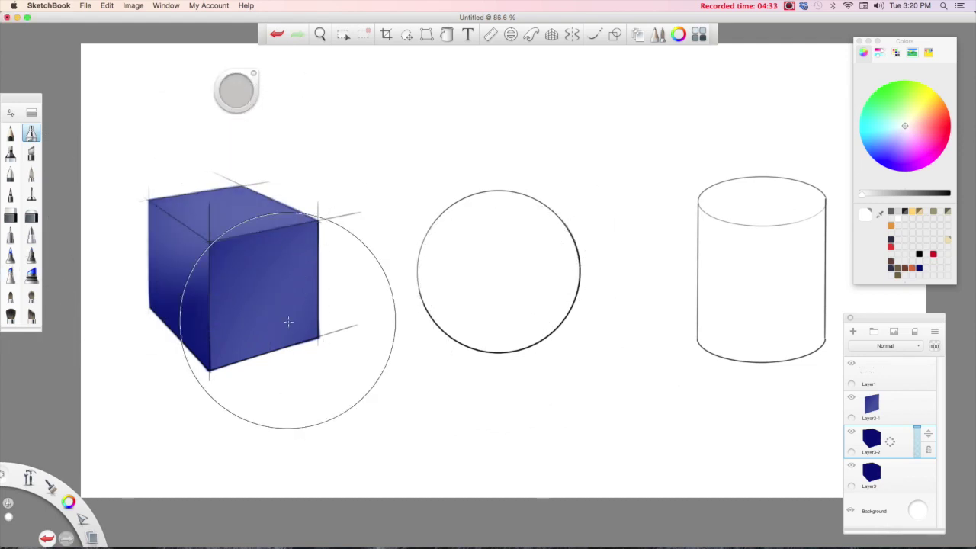
# - Undo the airbrush strokes and airbrush a soft white highlight again over the cube's top and left faces with the layer's transparency locked
pyautogui.click(11, 217)
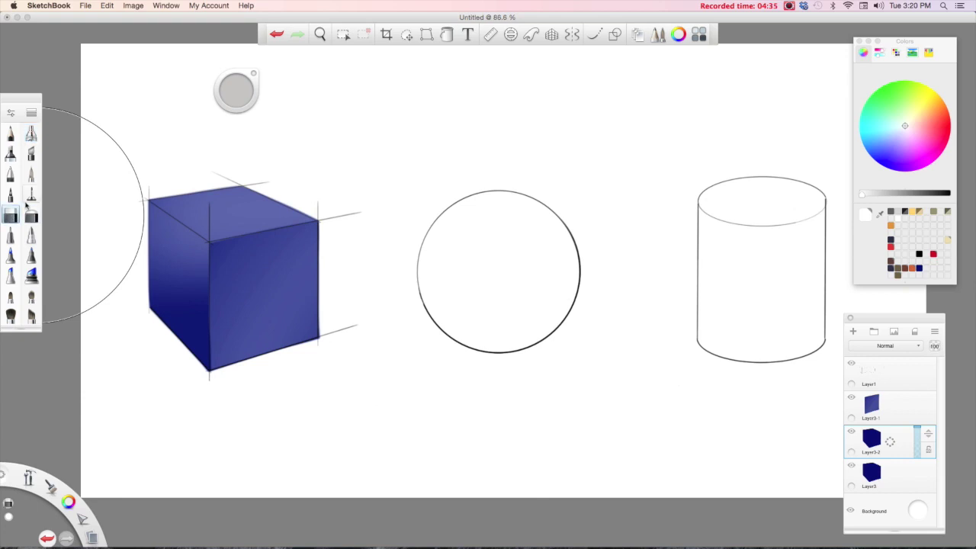
pyautogui.press('super+z')
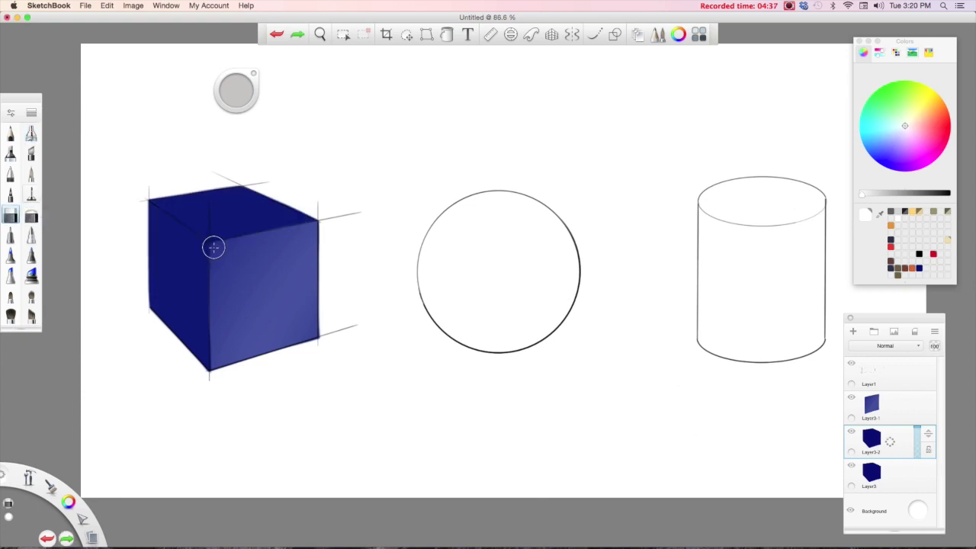
pyautogui.press('super+shift+z')
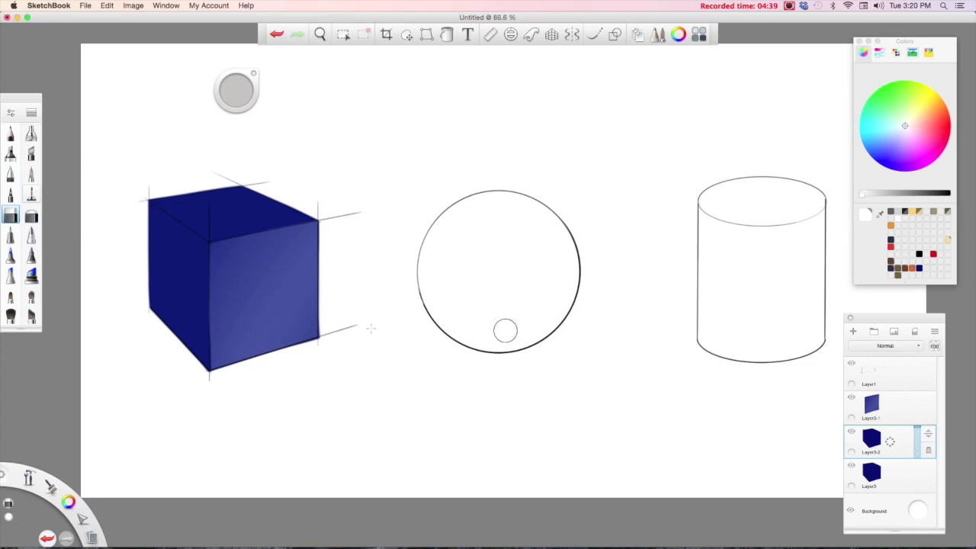
pyautogui.click(31, 133)
pyautogui.moveTo(99, 200); pyautogui.dragTo(342, 214)
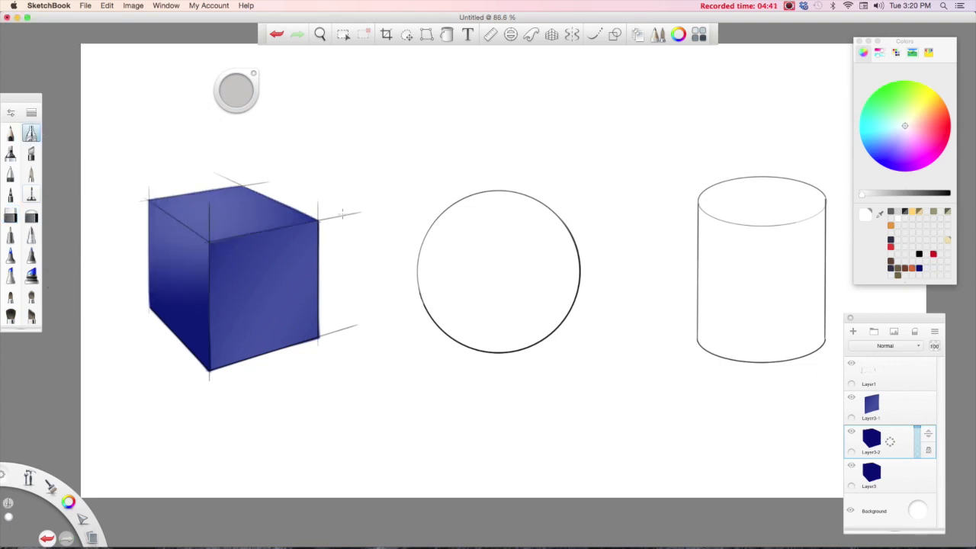
# - Erase the highlighted layer's paint from the cube's left and front faces, undoing the last erase stroke
pyautogui.click(10, 216)
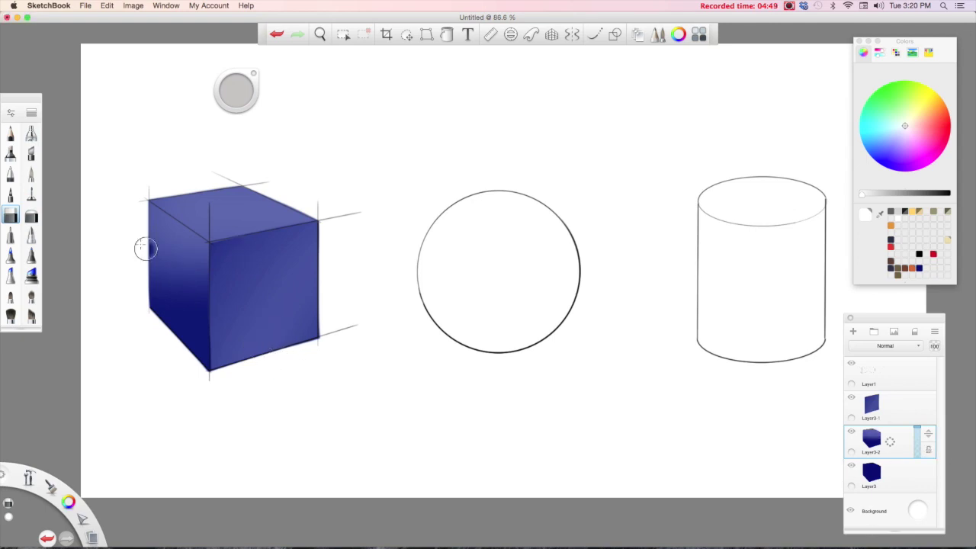
pyautogui.moveTo(146, 248)
pyautogui.mouseDown()
pyautogui.moveTo(200, 293)
pyautogui.moveTo(176, 315)
pyautogui.moveTo(187, 281)
pyautogui.moveTo(234, 291)
pyautogui.moveTo(178, 236)
pyautogui.mouseUp()
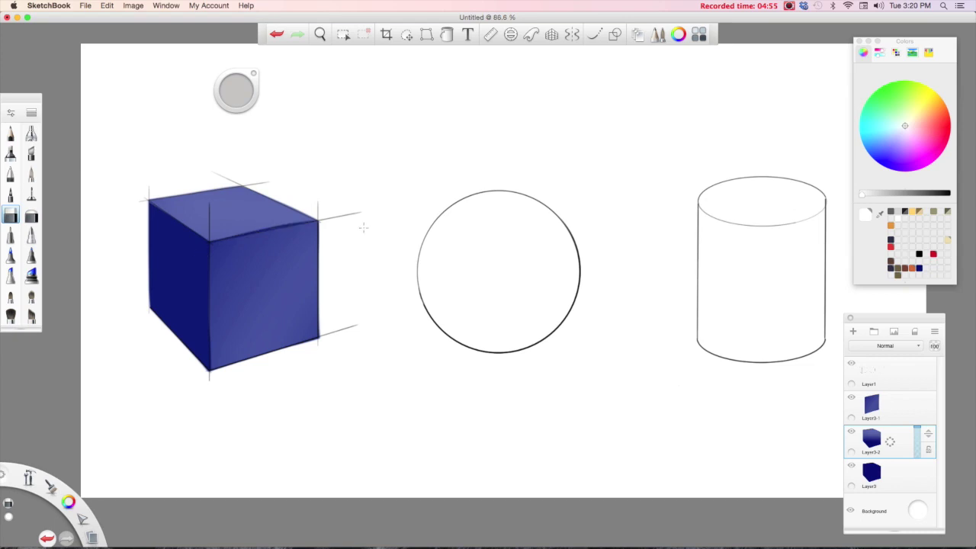
pyautogui.press('super+z')
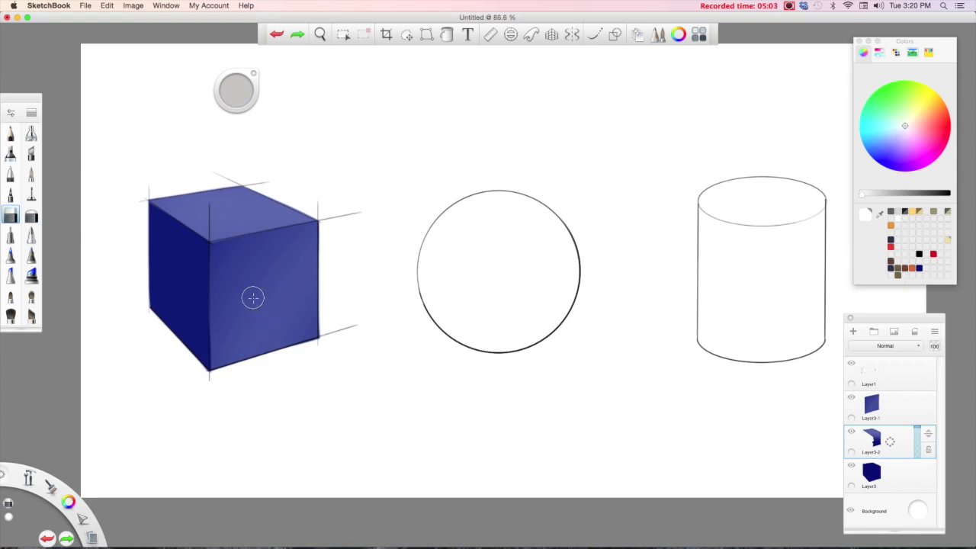
# - Merge the blue cube layers into one hidden layer and add a new empty layer above it
pyautogui.click(895, 410)
pyautogui.moveTo(895, 409); pyautogui.dragTo(860, 400)
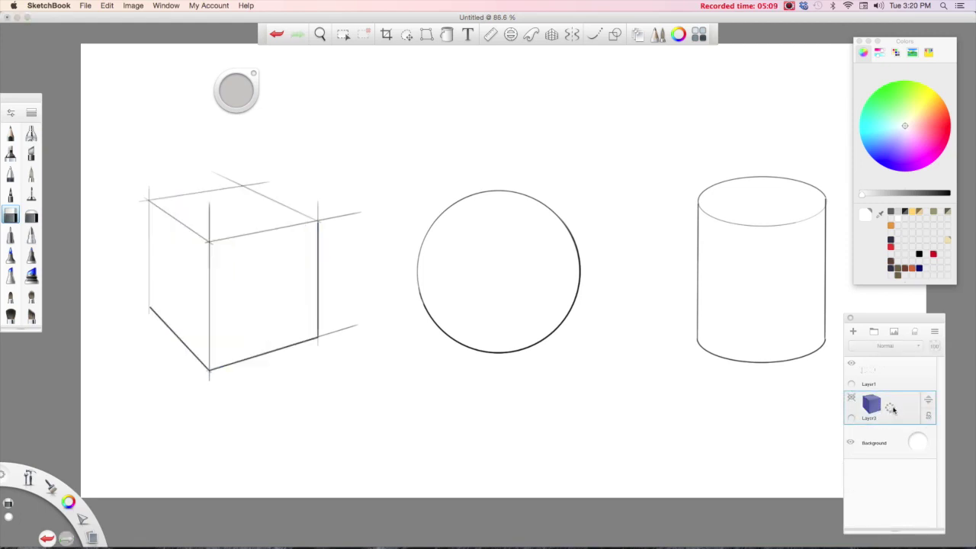
pyautogui.click(891, 408)
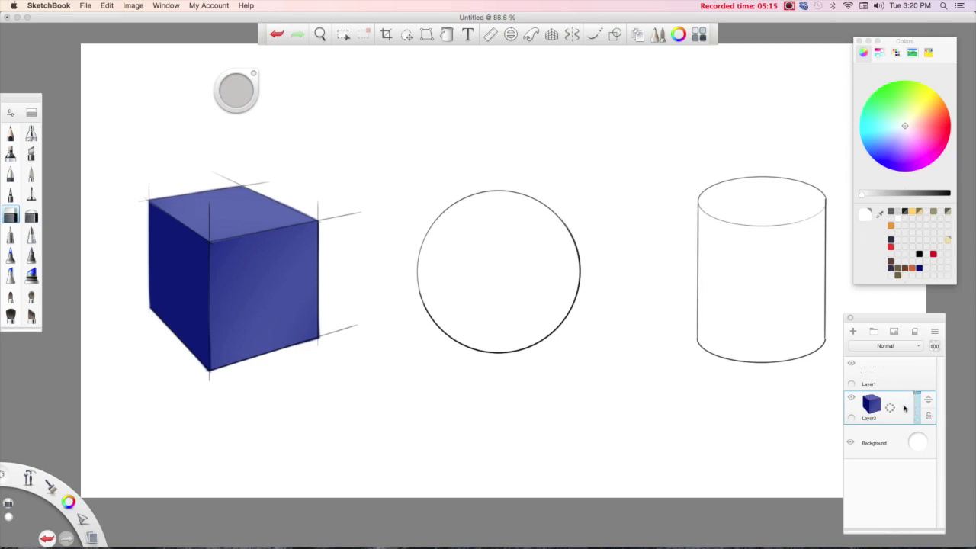
pyautogui.click(893, 408)
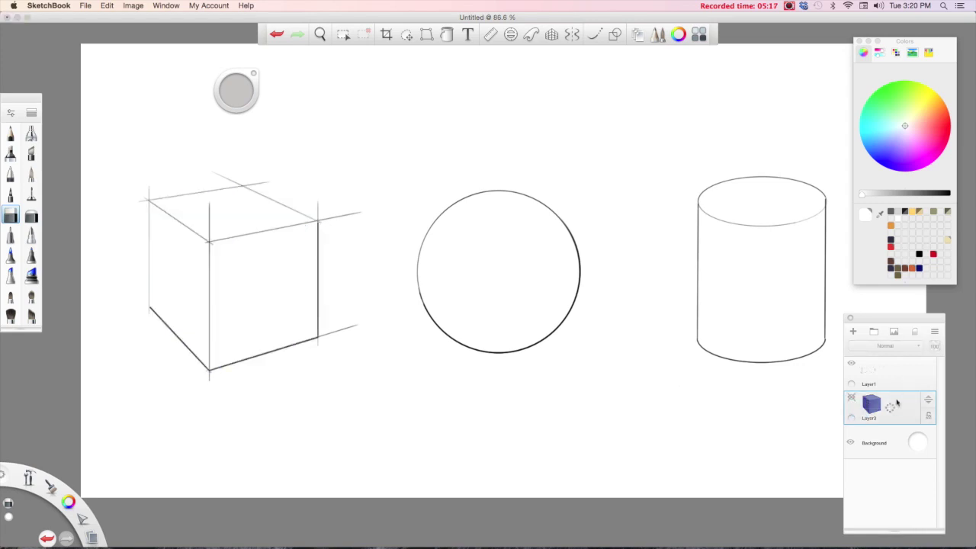
pyautogui.moveTo(899, 413); pyautogui.dragTo(893, 381)
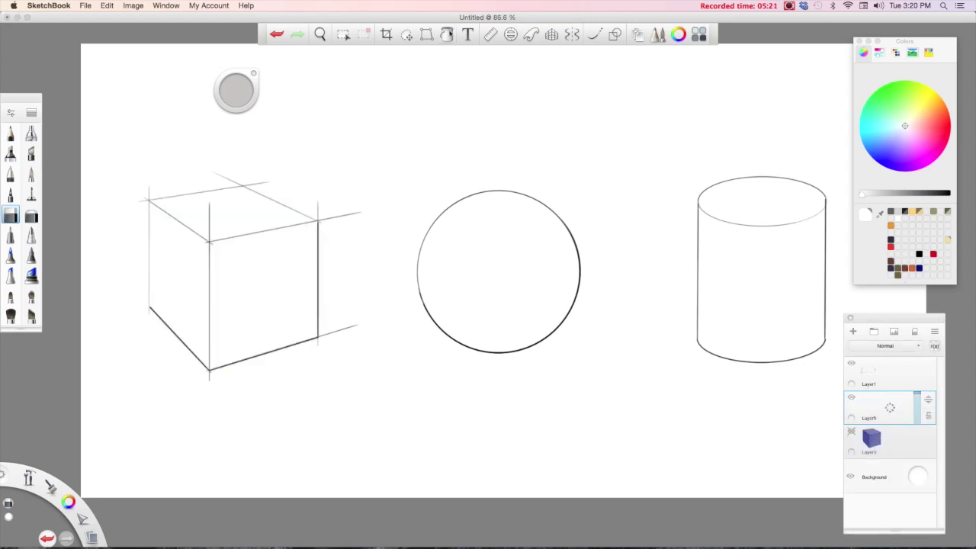
# - Activate the solid Flood Fill and set it to sample all layers
pyautogui.click(448, 36)
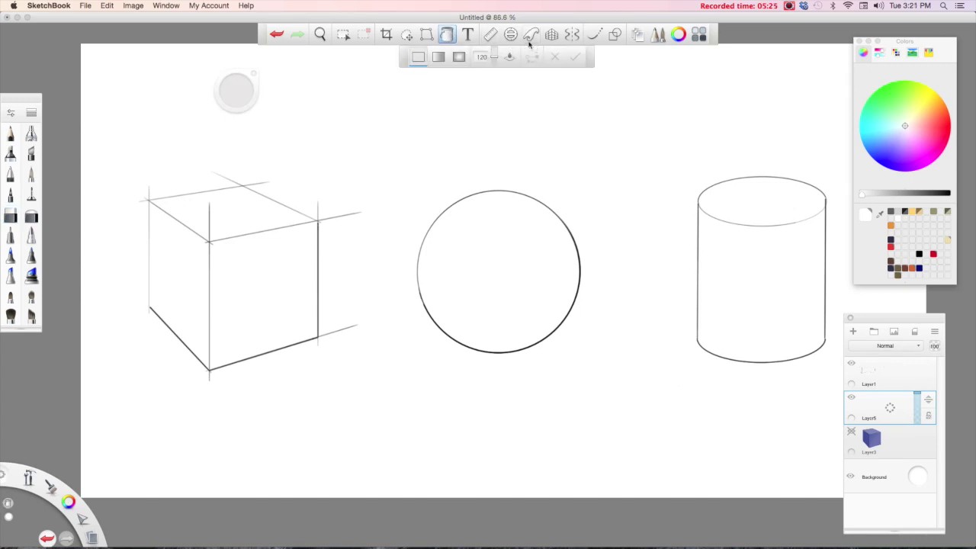
pyautogui.click(510, 58)
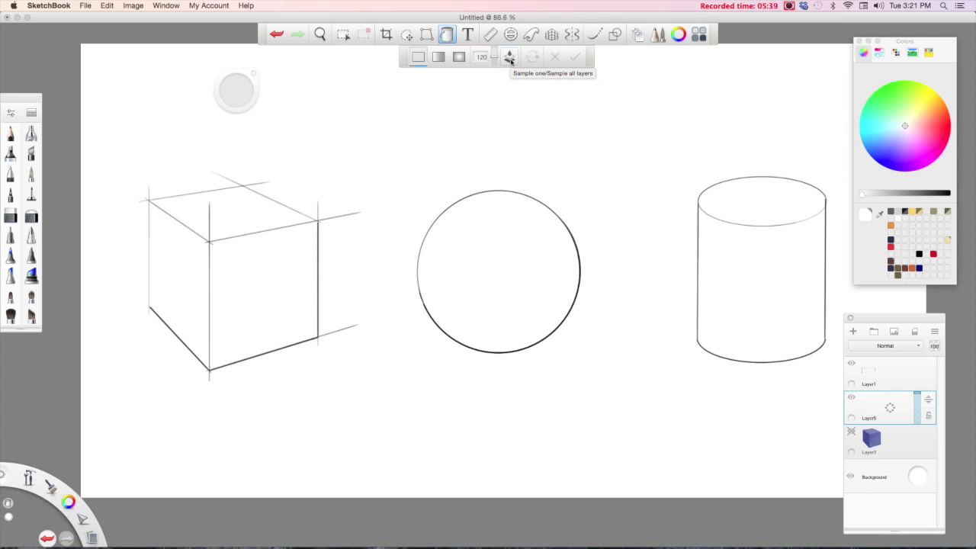
pyautogui.click(510, 60)
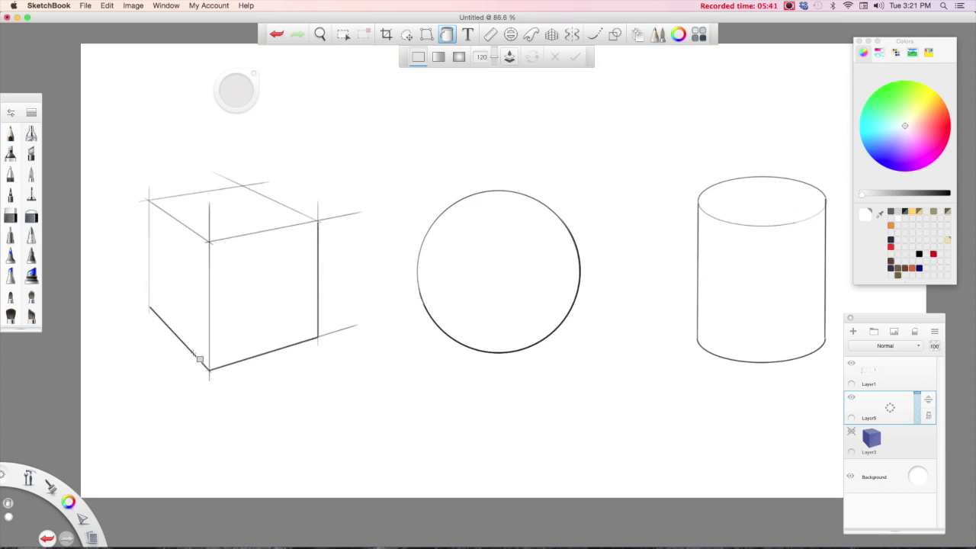
# - Try filling the cube's front face with bright blue on the new layer and undo the fill
pyautogui.moveTo(69, 503); pyautogui.dragTo(58, 531)
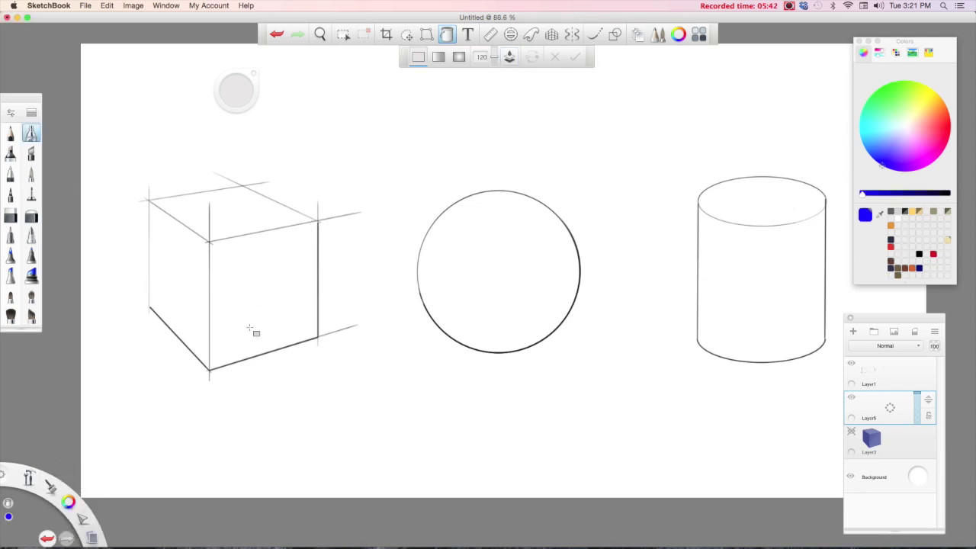
pyautogui.click(281, 278)
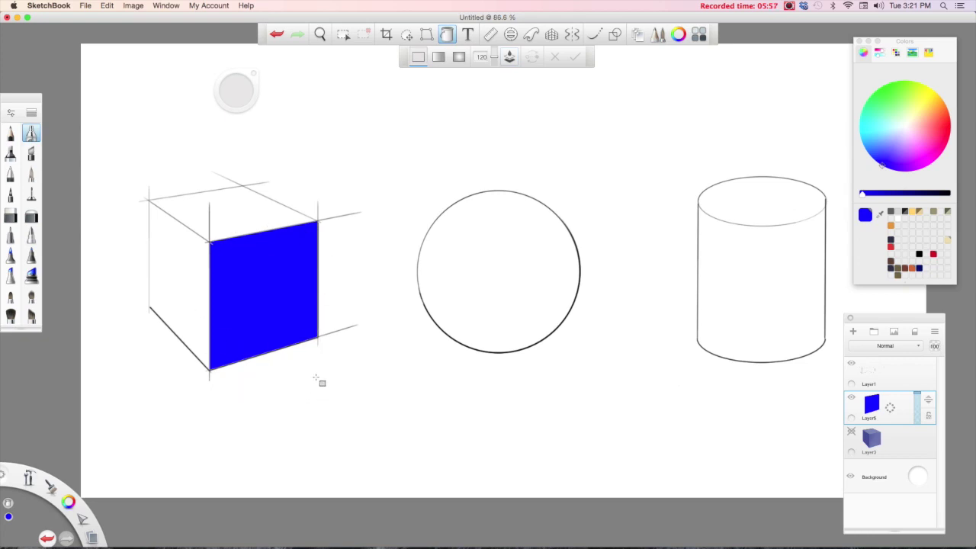
pyautogui.press('super+z')
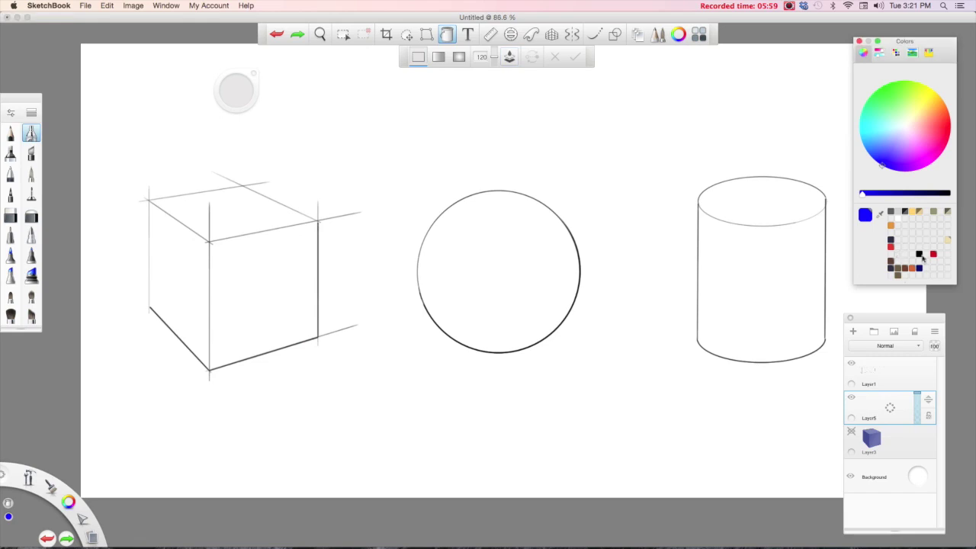
# - Fill the cube's front face with the orange swatch and inspect the fill's lower edge against the outline up close
pyautogui.click(913, 269)
pyautogui.click(264, 297)
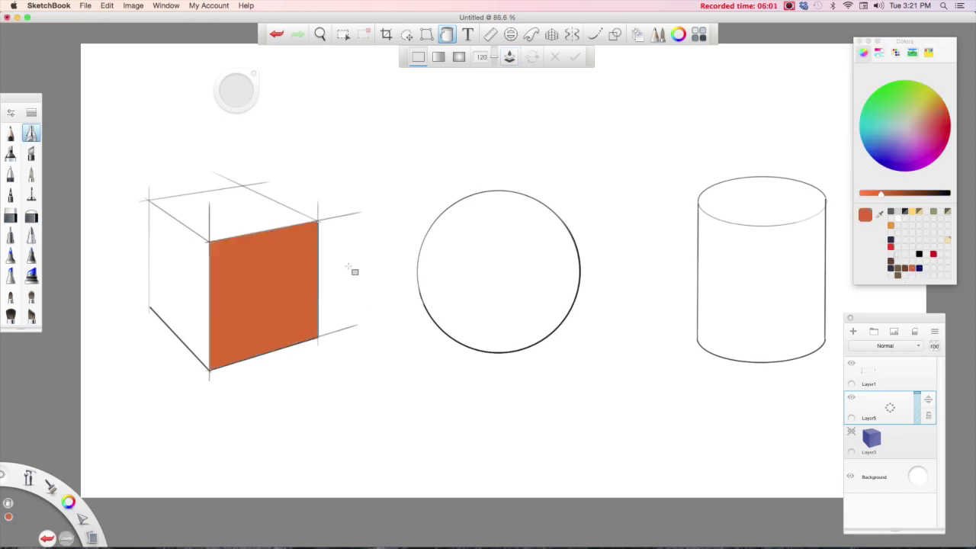
pyautogui.press('space')
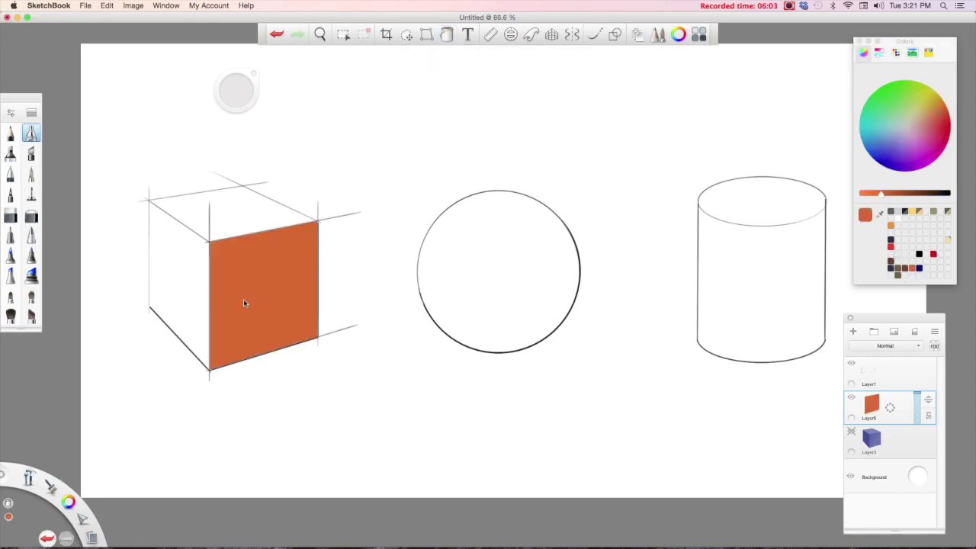
pyautogui.moveTo(203, 304); pyautogui.dragTo(418, 440)
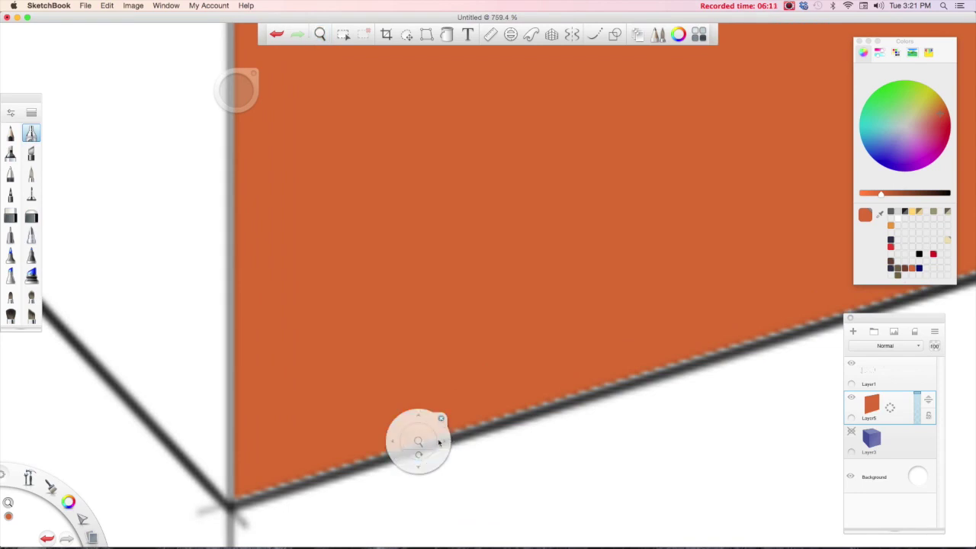
pyautogui.press('space')
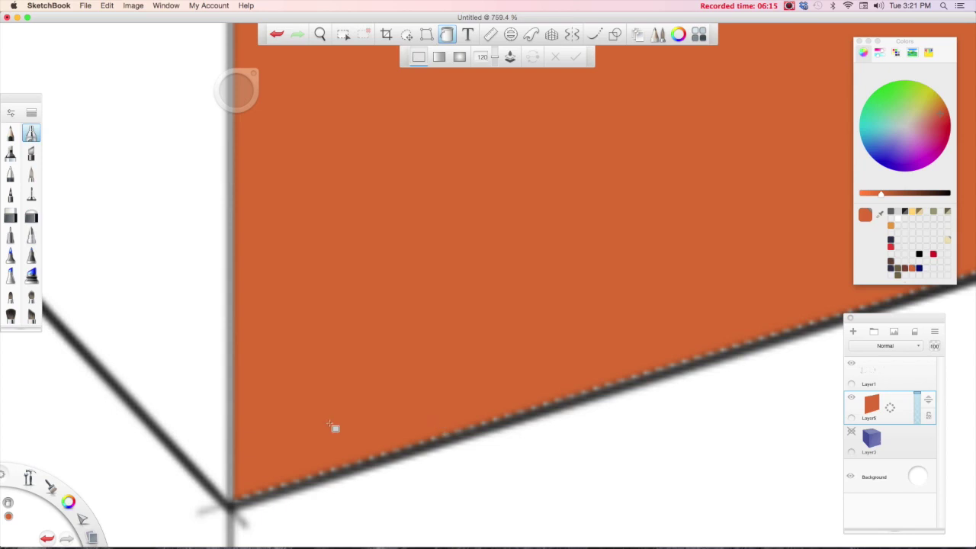
pyautogui.press('space')
pyautogui.moveTo(517, 377); pyautogui.dragTo(348, 386)
pyautogui.press('space')
pyautogui.moveTo(539, 403); pyautogui.dragTo(377, 490)
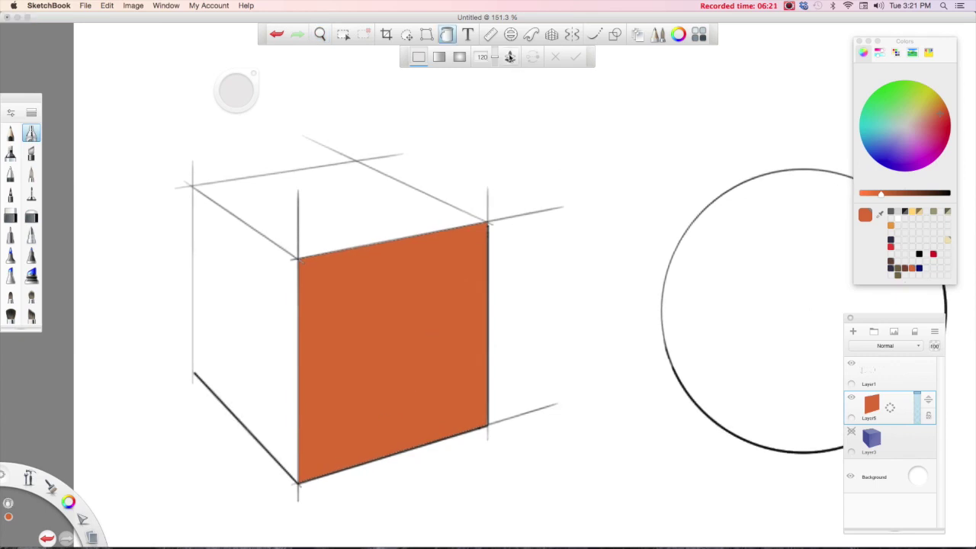
# - Undo the orange fill, try filling the front face again at a tolerance of 239, and undo it
pyautogui.moveTo(497, 60); pyautogui.dragTo(497, 53)
pyautogui.press('super+z')
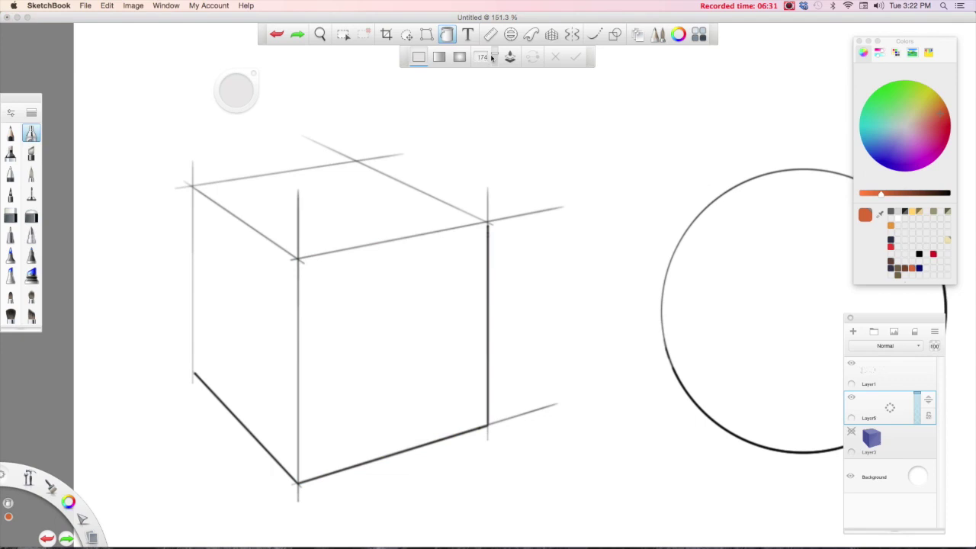
pyautogui.moveTo(496, 57); pyautogui.dragTo(496, 48)
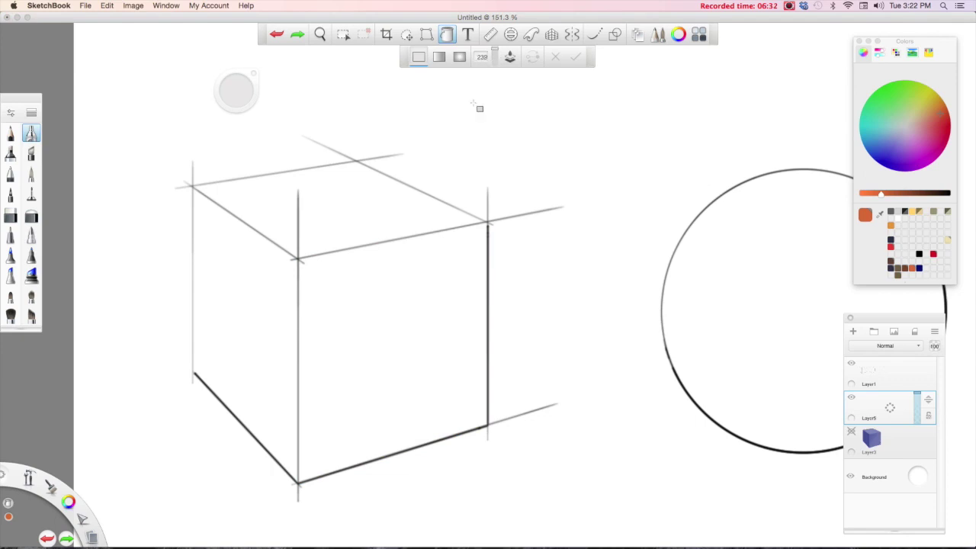
pyautogui.click(424, 312)
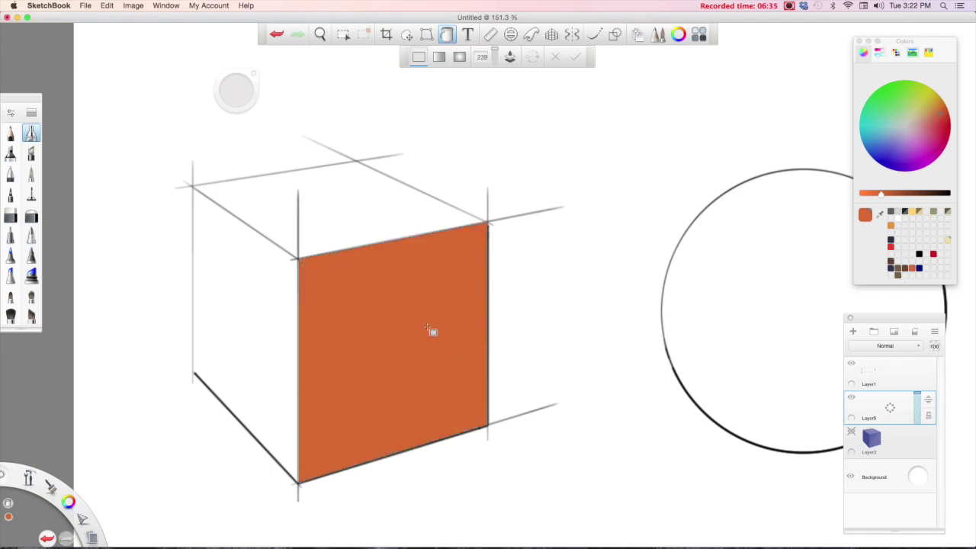
pyautogui.press('super+z')
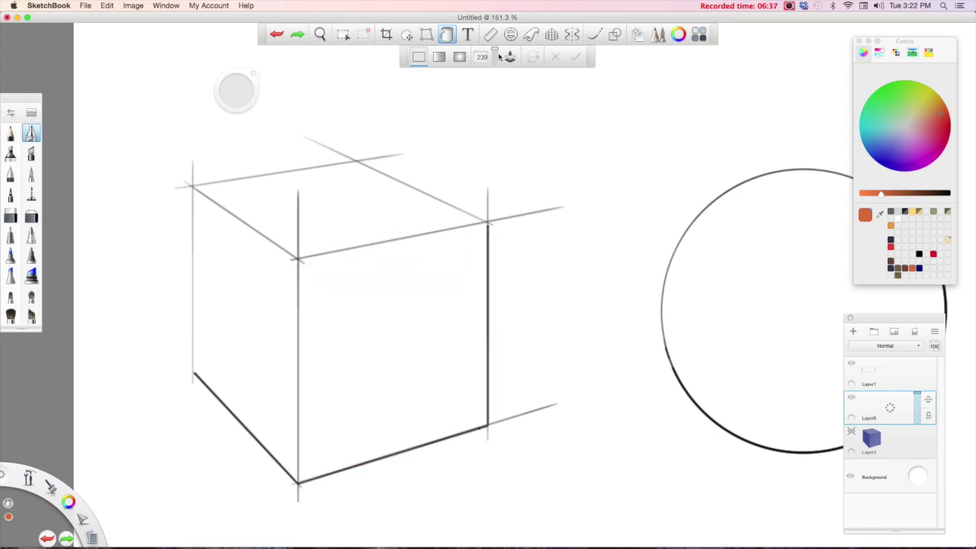
# - Try the orange fill on the front face at tolerance 36 and at tolerance 15, undoing each fill
pyautogui.moveTo(494, 51); pyautogui.dragTo(495, 63)
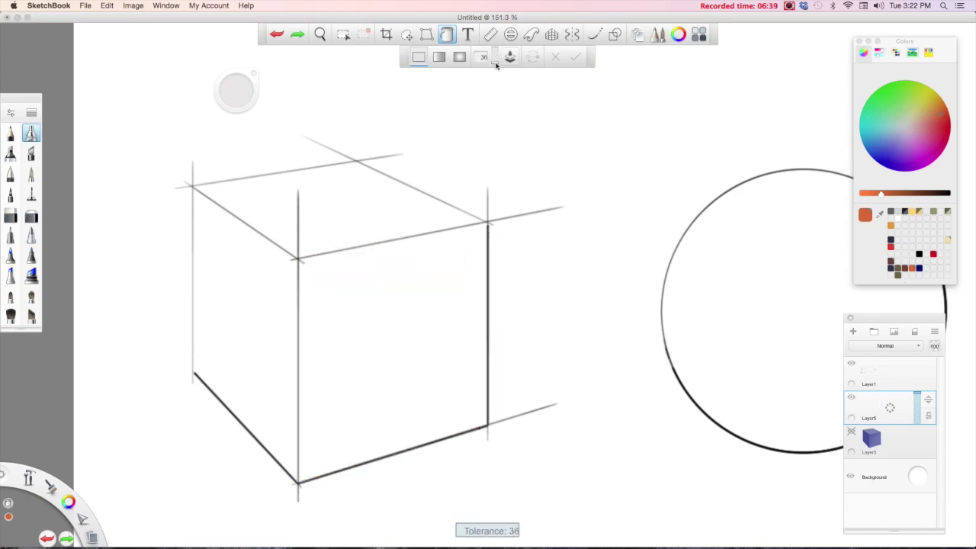
pyautogui.click(418, 349)
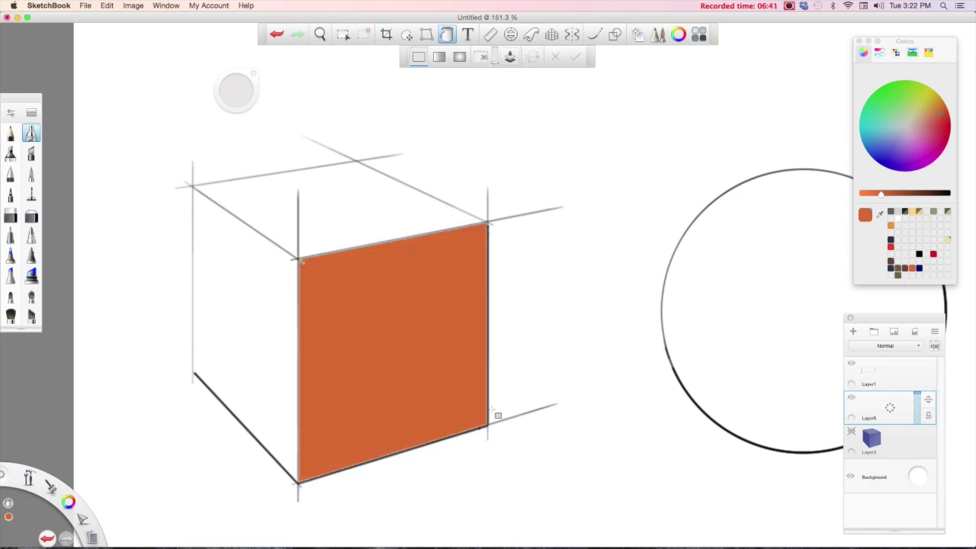
pyautogui.press('super+z')
pyautogui.moveTo(495, 60); pyautogui.dragTo(495, 70)
pyautogui.click(432, 315)
pyautogui.press('super+z')
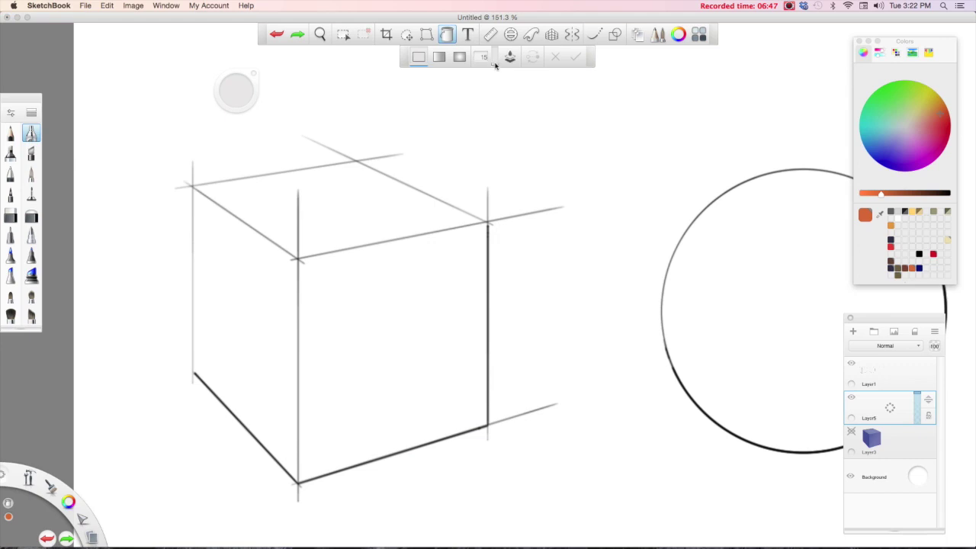
# - Fill the front face at tolerance 247, try another fill near its upper edge, and undo that second fill
pyautogui.moveTo(494, 65); pyautogui.dragTo(496, 57)
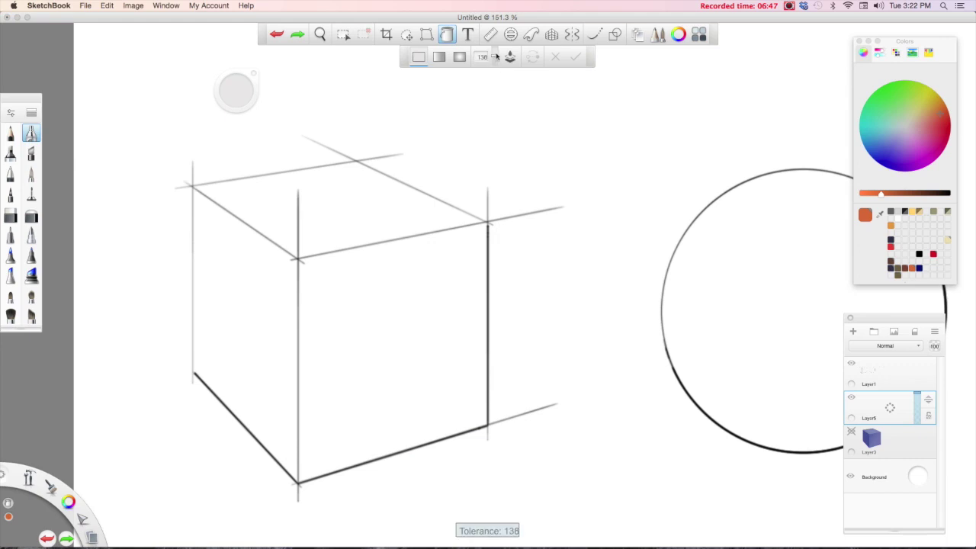
pyautogui.click(425, 312)
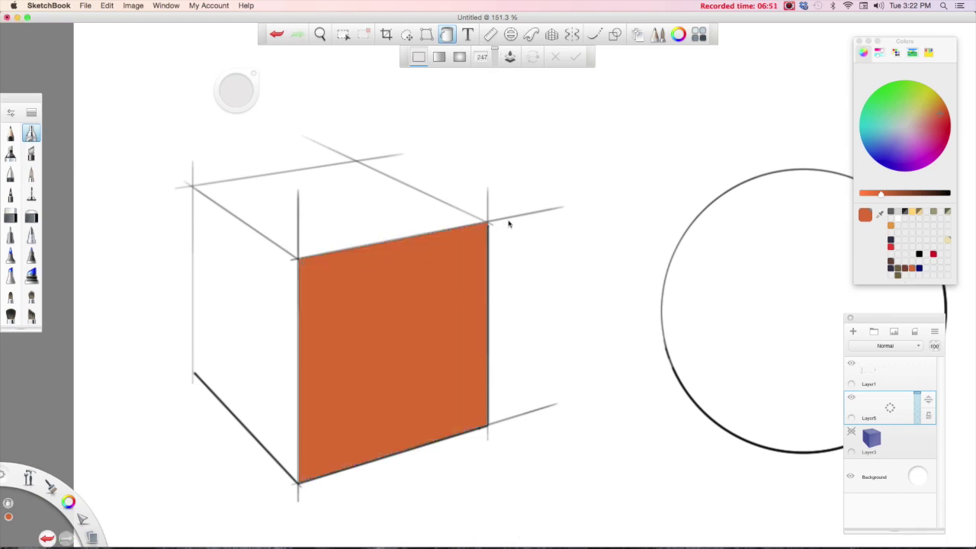
pyautogui.click(320, 273)
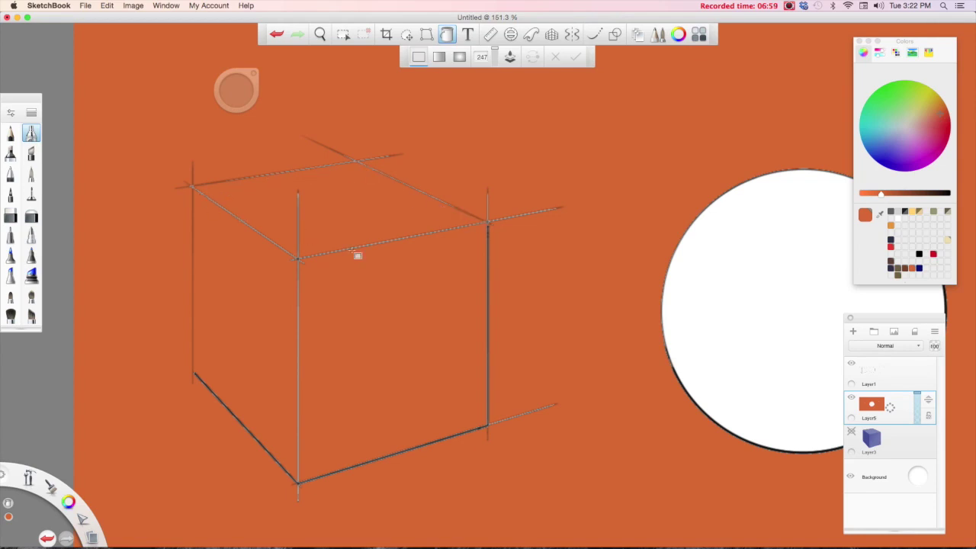
pyautogui.press('super+z')
# - Set the fill tolerance to 116, fill the cube's top and left faces with orange, and undo all the orange fills
pyautogui.moveTo(494, 52); pyautogui.dragTo(497, 72)
pyautogui.click(369, 213)
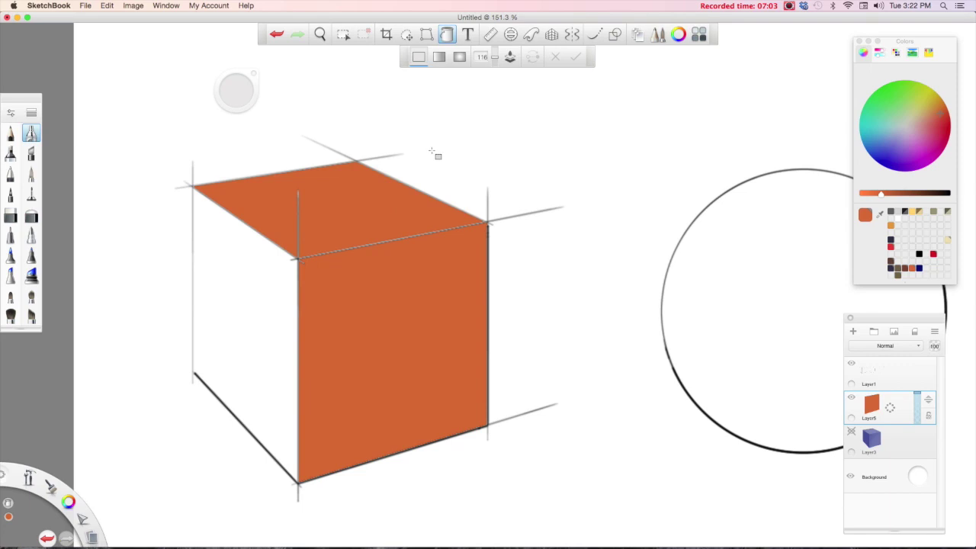
pyautogui.click(274, 294)
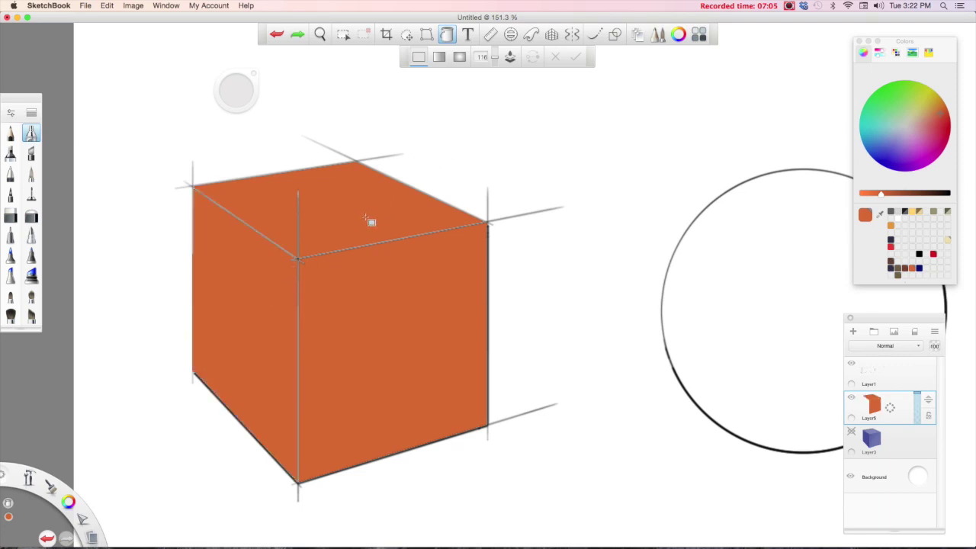
pyautogui.press('super+z')
pyautogui.press('super+z')
pyautogui.press('super+z')
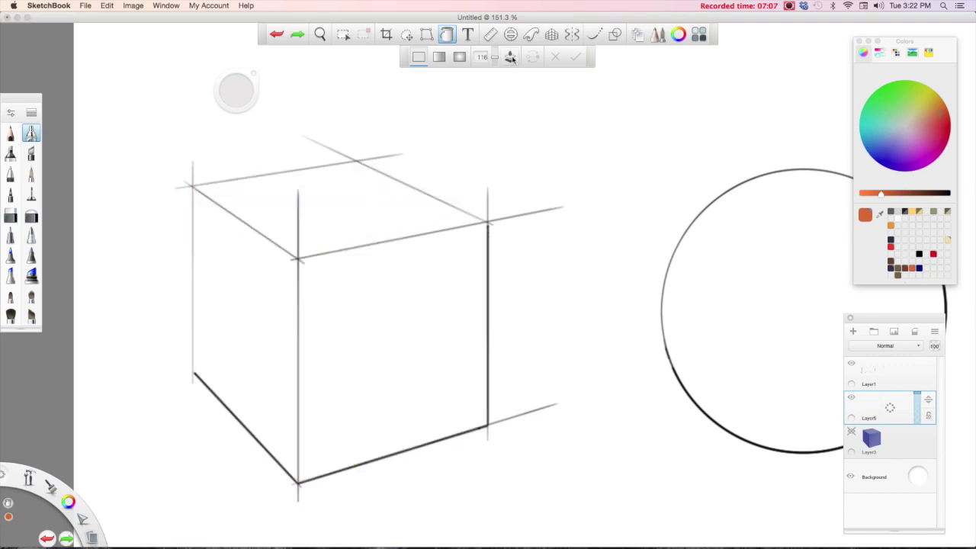
# - Try an orange fill sampling only the current layer, undo it, and fill the cube's front face at tolerance 102 sampling all layers
pyautogui.click(410, 344)
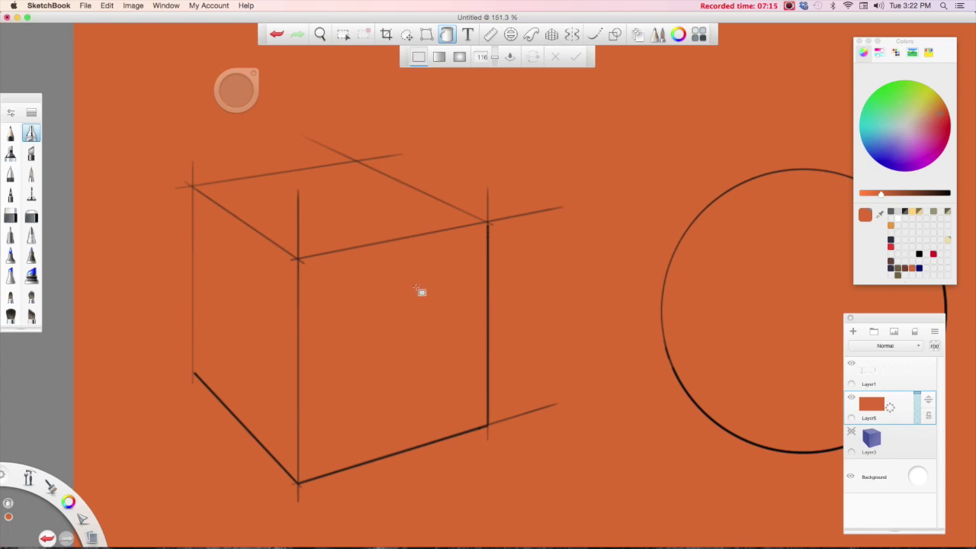
pyautogui.press('super+z')
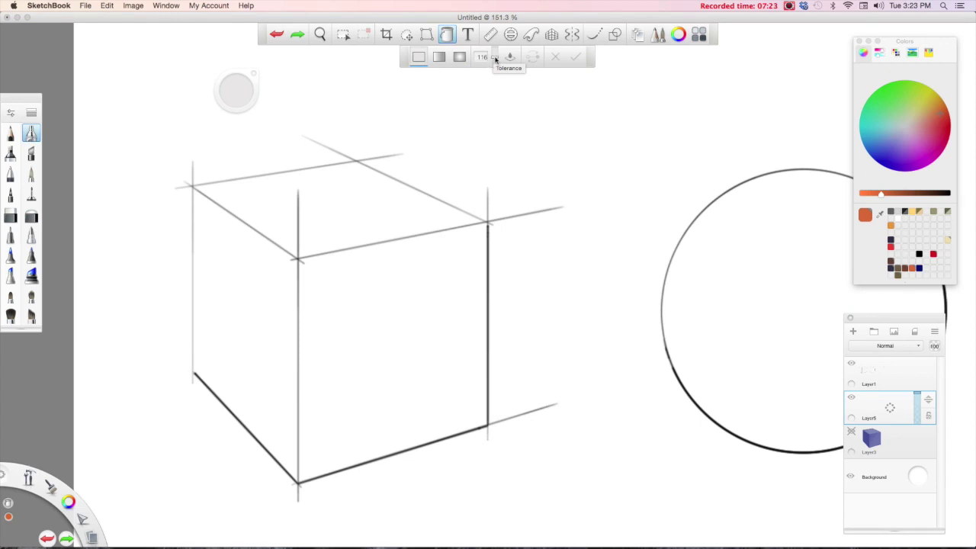
pyautogui.moveTo(495, 59); pyautogui.dragTo(493, 53)
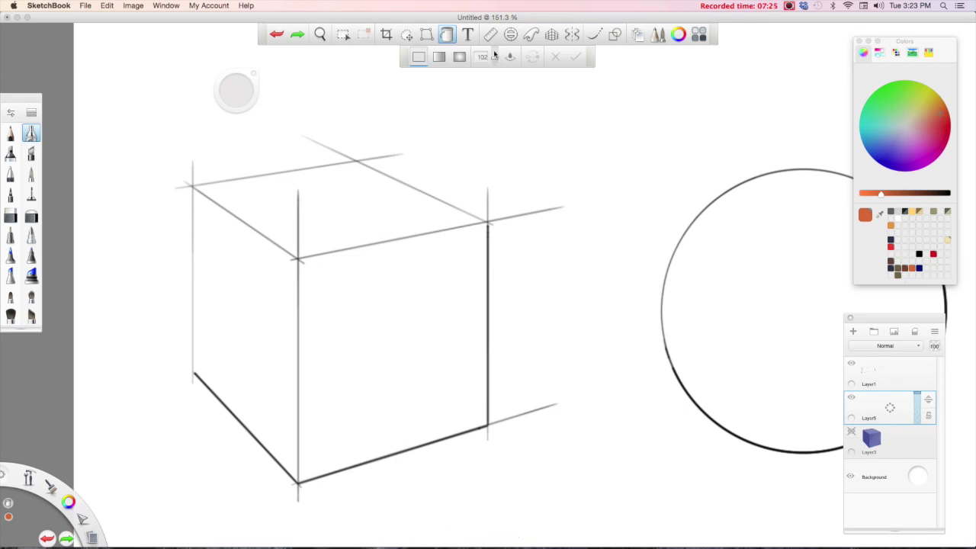
pyautogui.click(407, 347)
pyautogui.press('super+z')
pyautogui.click(410, 344)
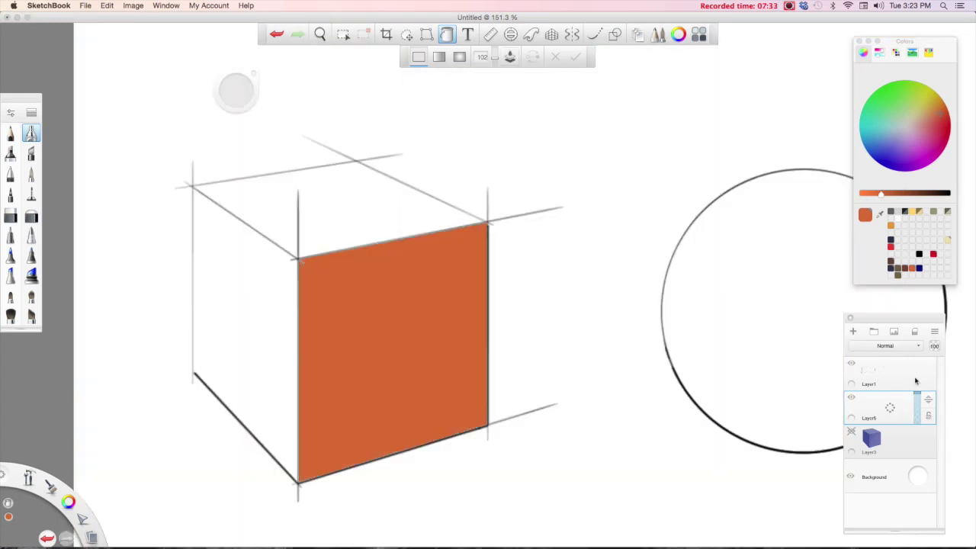
# - Fill the cube's left and top faces with orange, each on its own new layer above the front face
pyautogui.click(269, 333)
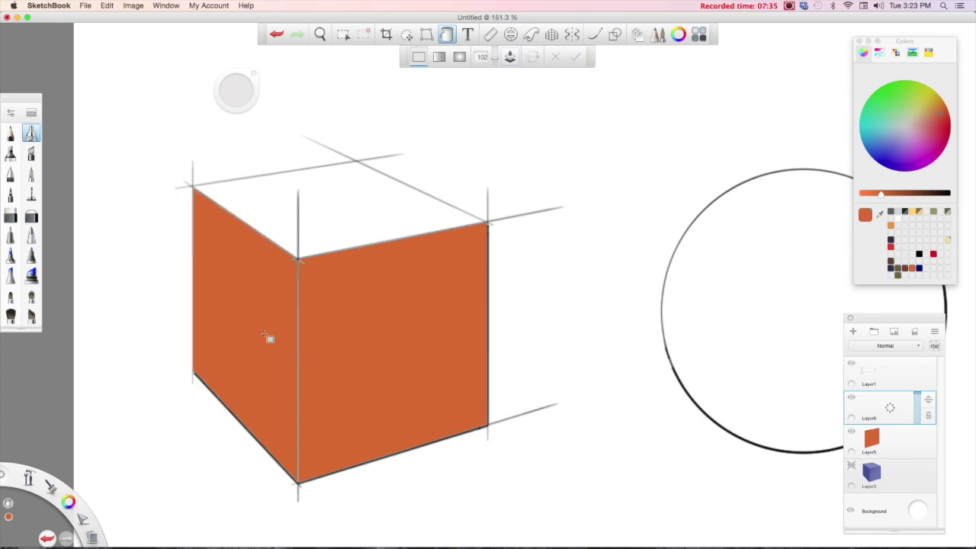
pyautogui.moveTo(902, 414); pyautogui.dragTo(902, 383)
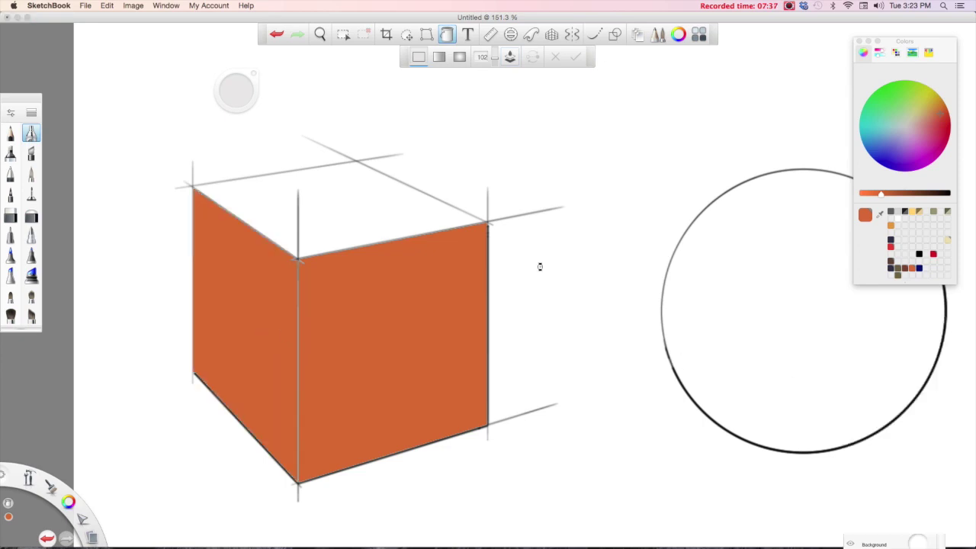
pyautogui.click(363, 216)
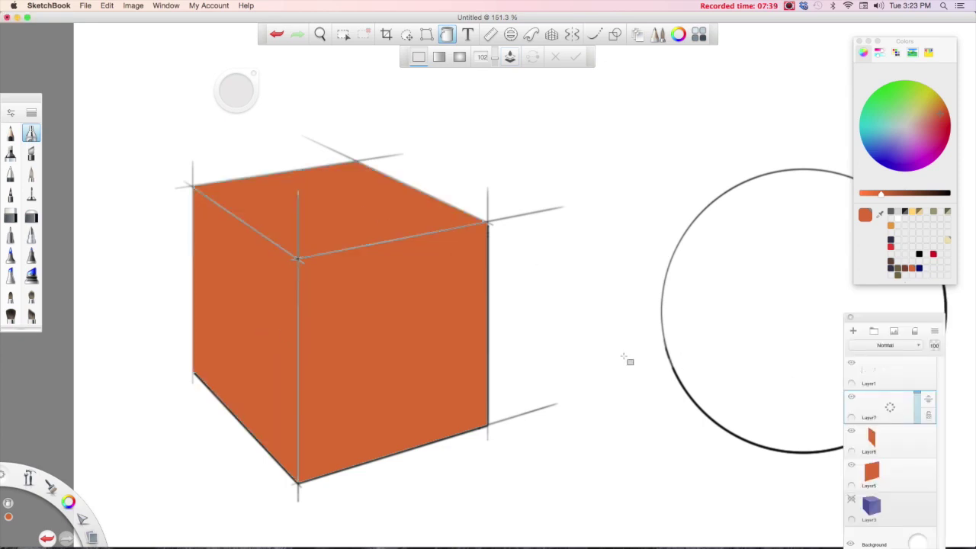
# - Lock the front face layer's transparency and shade that face with a large black airbrush, redoing the first stroke
pyautogui.click(895, 471)
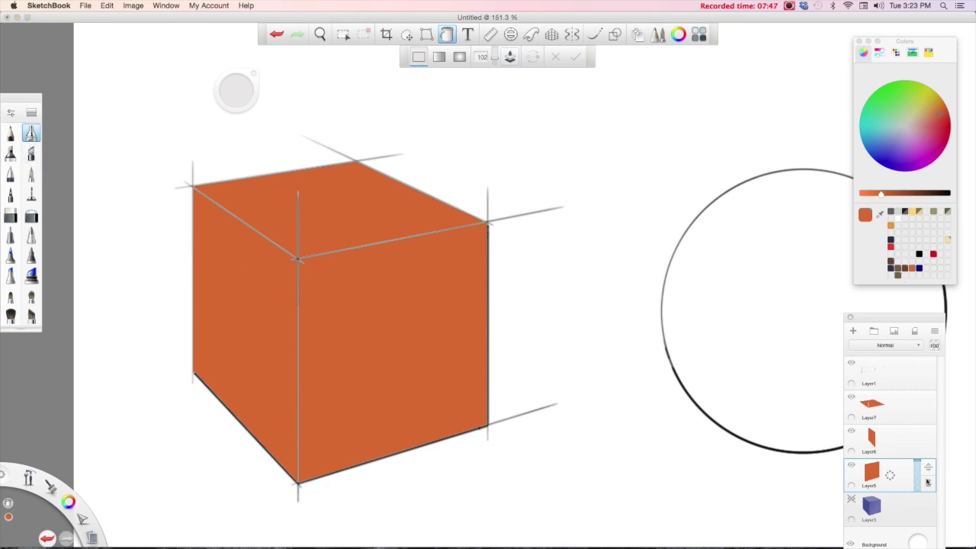
pyautogui.click(34, 134)
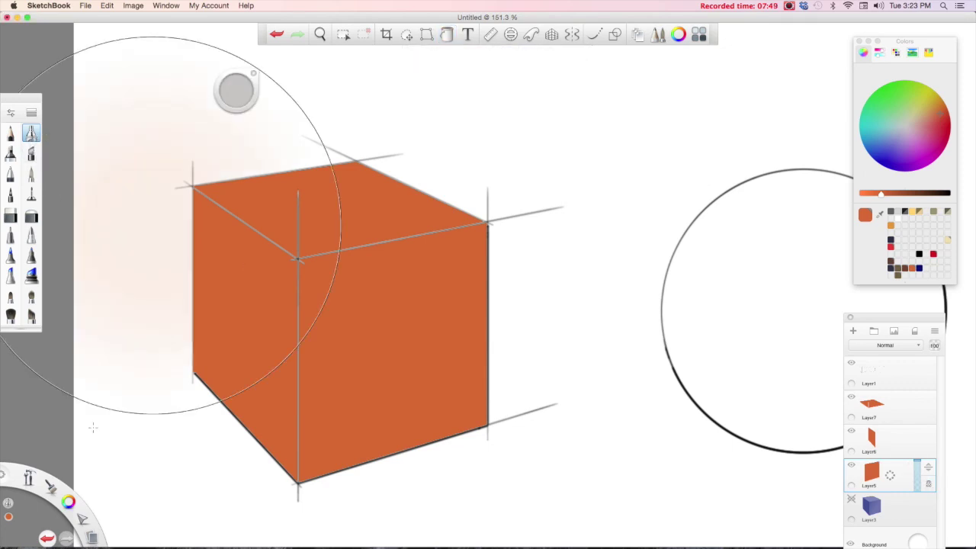
pyautogui.moveTo(68, 501); pyautogui.dragTo(73, 469)
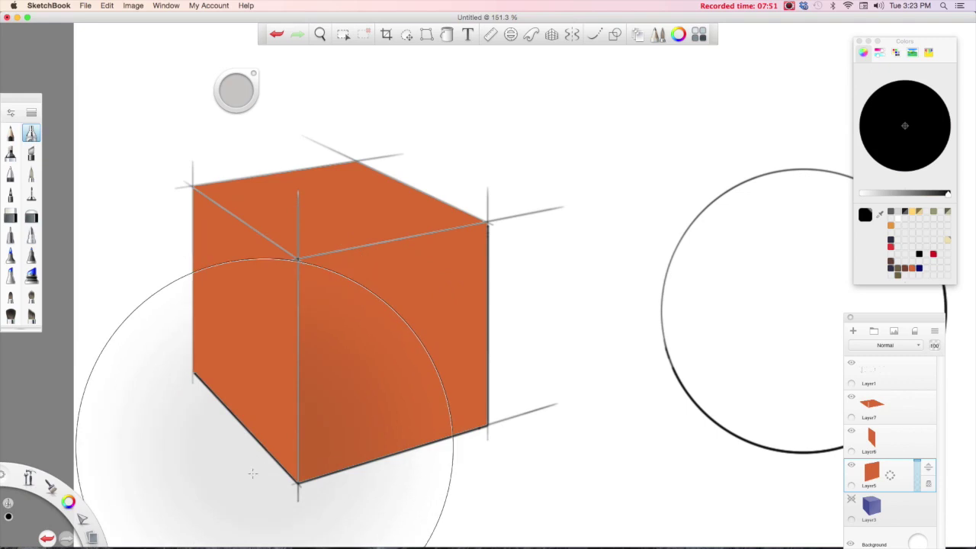
pyautogui.moveTo(321, 457); pyautogui.dragTo(457, 320)
pyautogui.press('super+z')
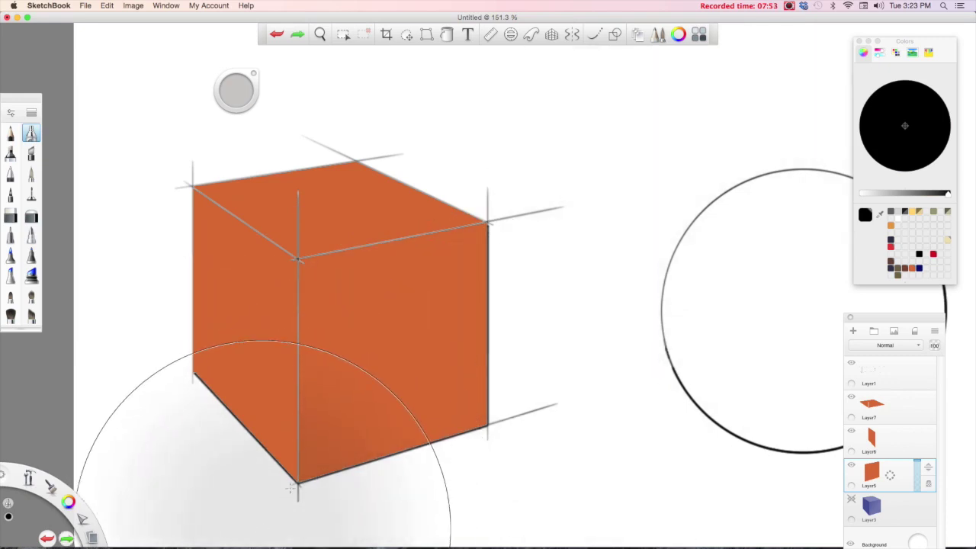
pyautogui.moveTo(320, 475); pyautogui.dragTo(736, 148)
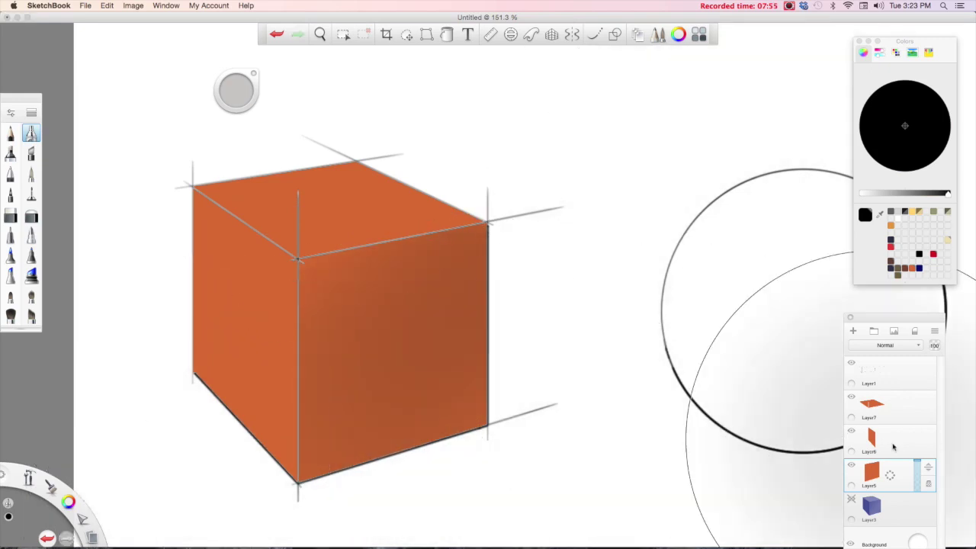
# - Lock the transparency of the left face's layer and airbrush dark black shading over that face
pyautogui.click(899, 441)
pyautogui.moveTo(234, 463)
pyautogui.mouseDown()
pyautogui.moveTo(232, 477)
pyautogui.moveTo(228, 381)
pyautogui.moveTo(283, 495)
pyautogui.mouseUp()
pyautogui.press('super+z')
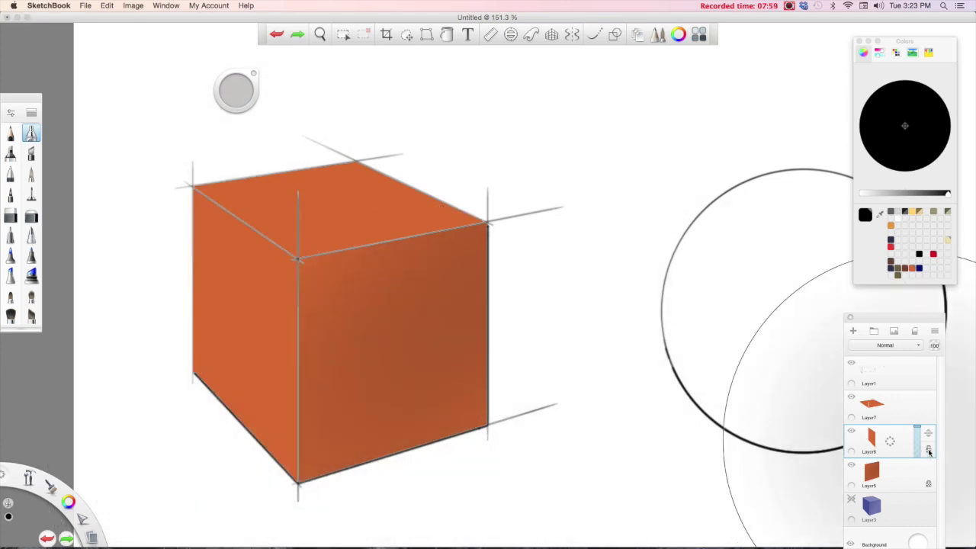
pyautogui.moveTo(247, 373); pyautogui.dragTo(232, 320)
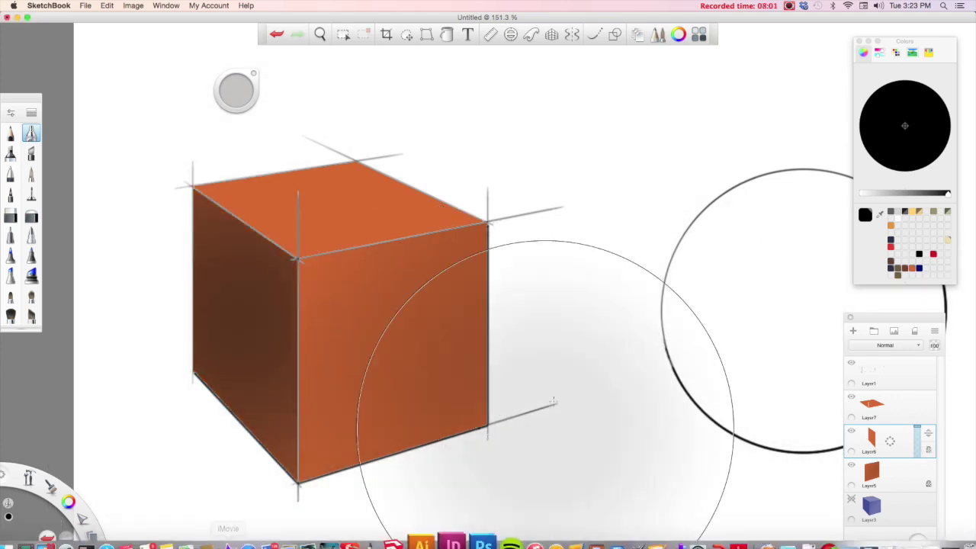
# - Add more black airbrush shading across the front face on its own layer
pyautogui.click(896, 477)
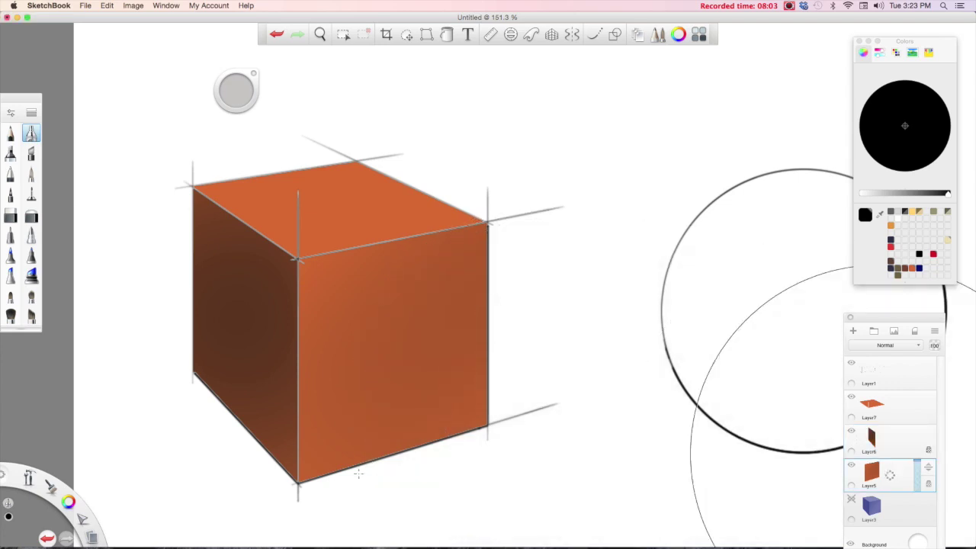
pyautogui.moveTo(323, 488); pyautogui.dragTo(457, 289)
pyautogui.moveTo(533, 372)
pyautogui.mouseDown()
pyautogui.moveTo(305, 488)
pyautogui.moveTo(382, 229)
pyautogui.mouseUp()
# - Undo the latest front-face and left-face shading and reshade the left face with a lighter black airbrush stroke
pyautogui.press('super+z')
pyautogui.press('super+z')
pyautogui.press('super+z')
pyautogui.press('super+z')
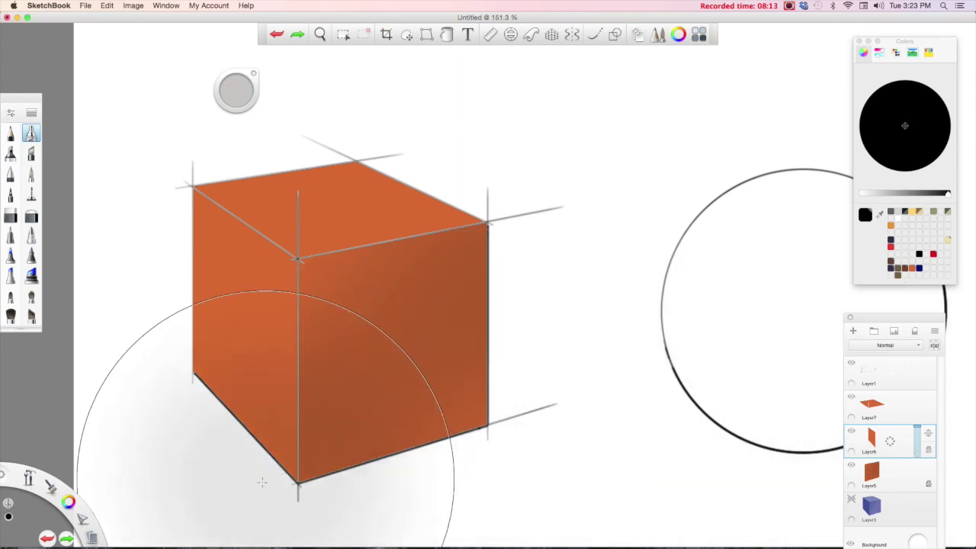
pyautogui.moveTo(261, 481); pyautogui.dragTo(231, 137)
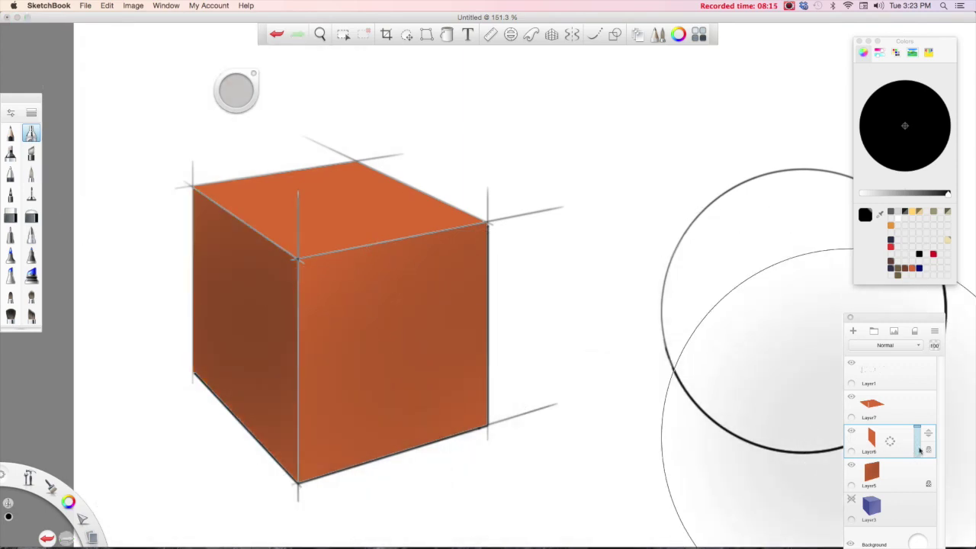
# - Select the line drawing's layer, show the whole canvas, and add a new layer above the cube's top face layer
pyautogui.click(876, 373)
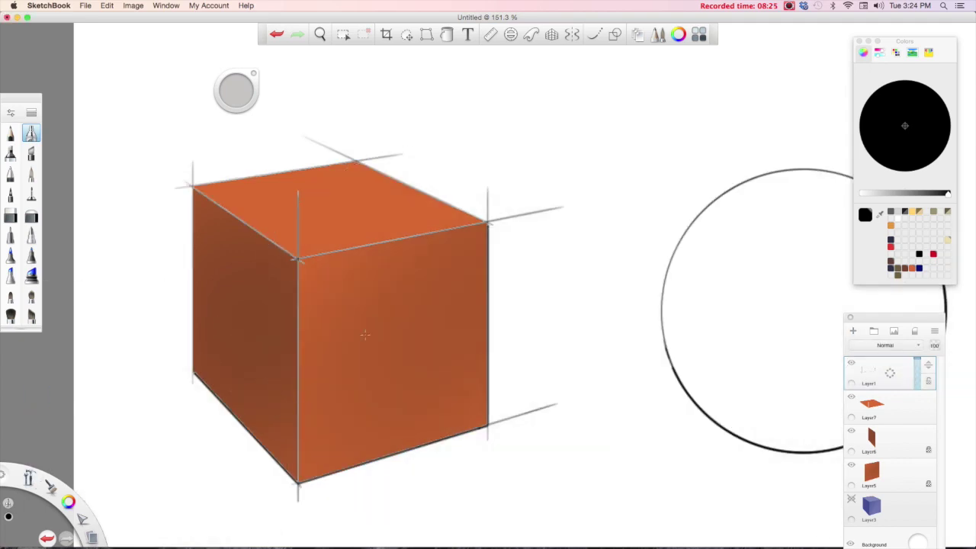
pyautogui.press('space')
pyautogui.moveTo(623, 375)
pyautogui.mouseDown()
pyautogui.moveTo(629, 378)
pyautogui.moveTo(547, 394)
pyautogui.moveTo(315, 407)
pyautogui.moveTo(344, 385)
pyautogui.mouseUp()
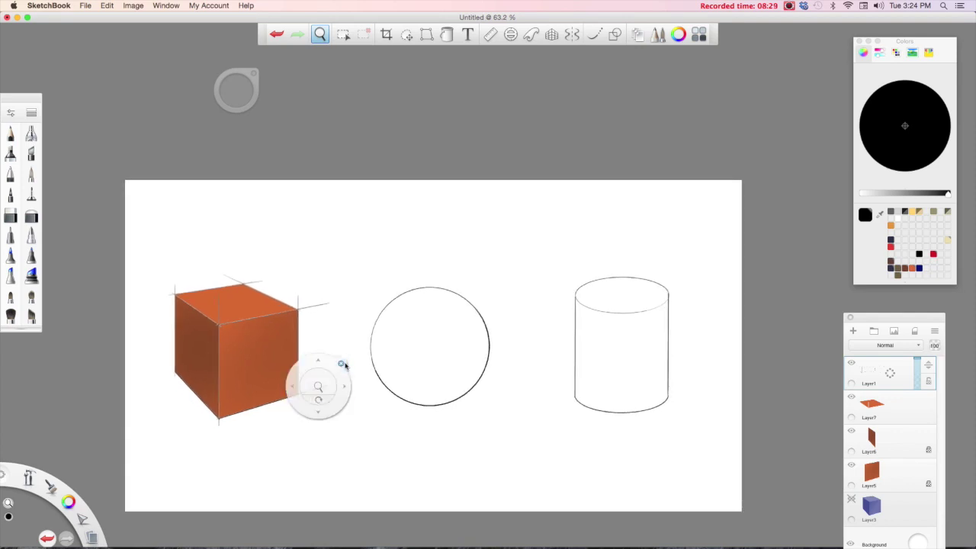
pyautogui.click(894, 412)
pyautogui.click(854, 331)
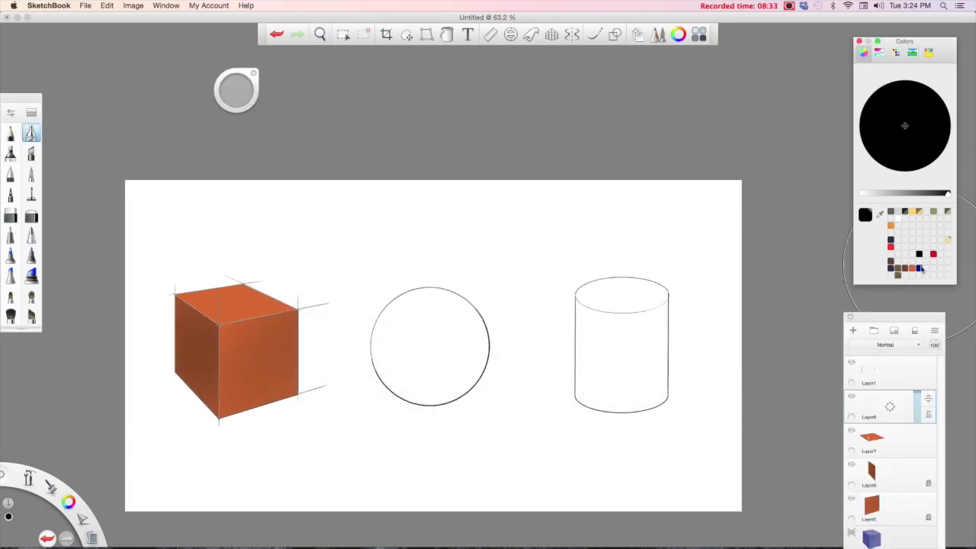
# - Try a black fill in the circle, undo it, and fill the circle with dark blue on the new layer
pyautogui.click(448, 34)
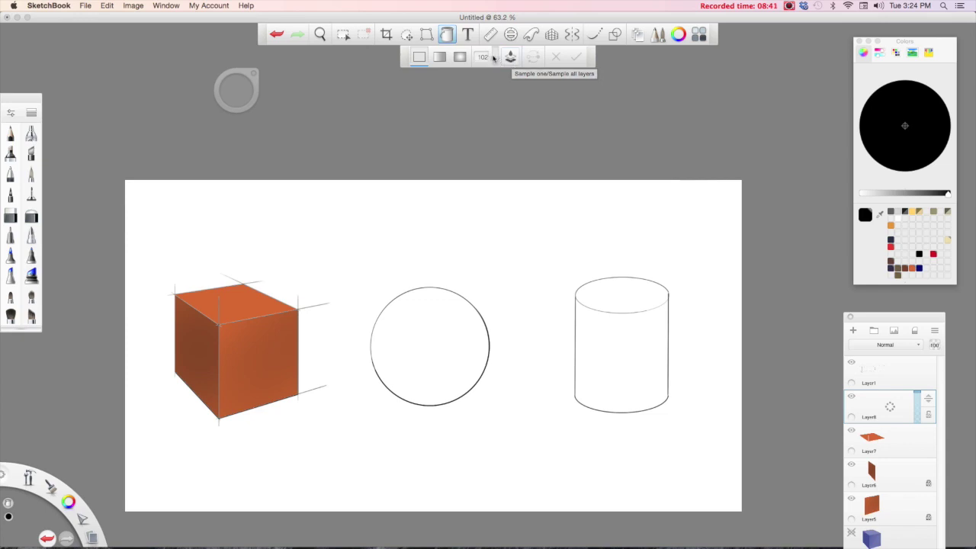
pyautogui.click(445, 339)
pyautogui.press('super+z')
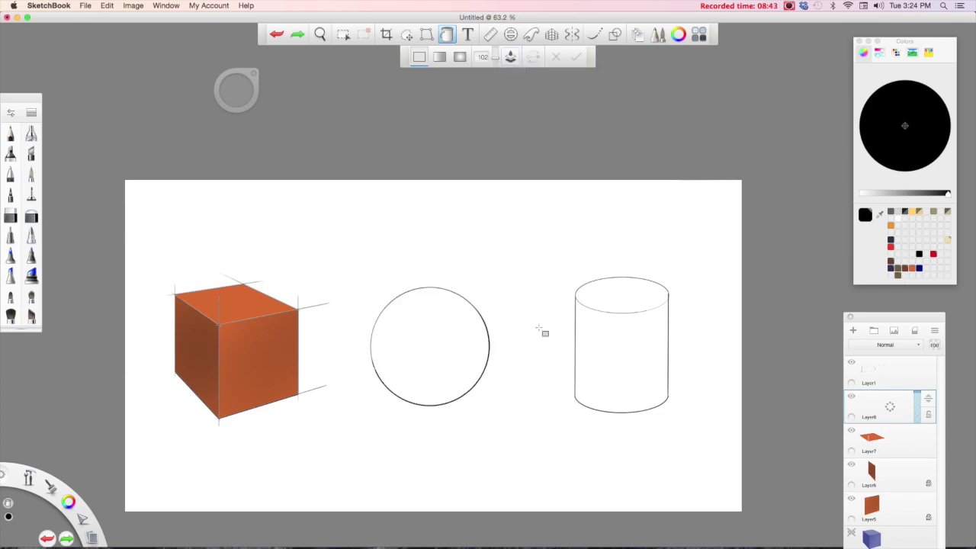
pyautogui.click(920, 269)
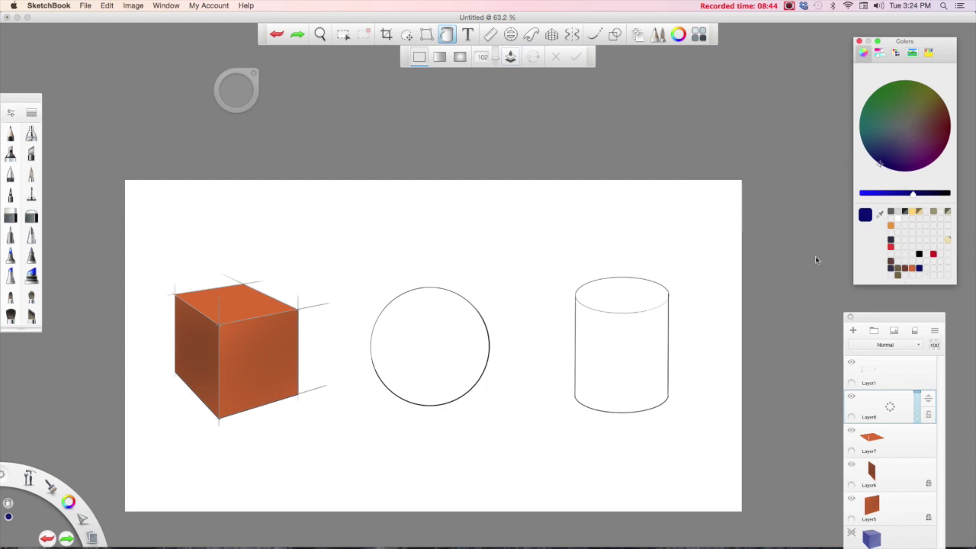
pyautogui.click(424, 354)
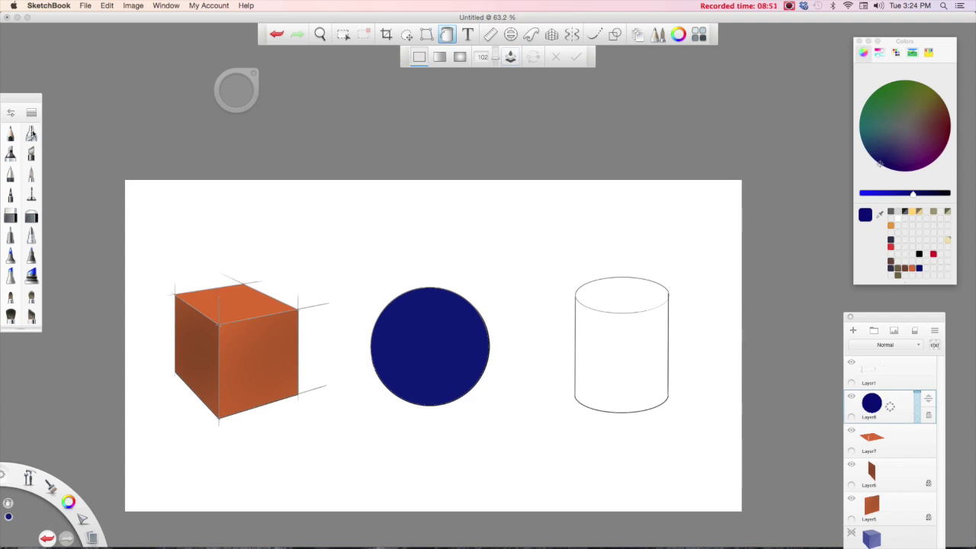
# - Lock the blue circle layer's transparency and shade the circle's lower edge with a smaller black airbrush
pyautogui.click(31, 134)
pyautogui.moveTo(70, 504); pyautogui.dragTo(71, 473)
pyautogui.moveTo(240, 92)
pyautogui.mouseDown()
pyautogui.moveTo(111, 76)
pyautogui.moveTo(129, 77)
pyautogui.moveTo(133, 61)
pyautogui.moveTo(151, 74)
pyautogui.mouseUp()
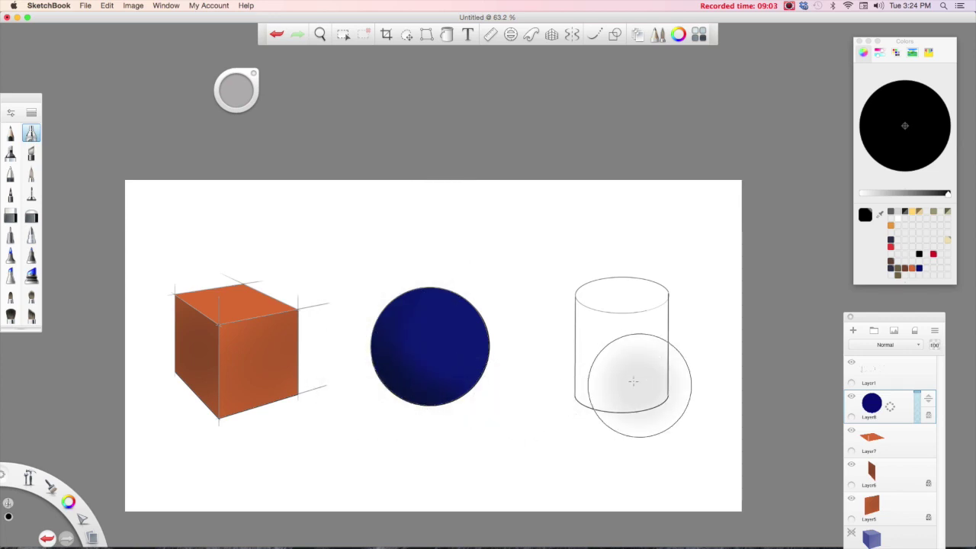
pyautogui.moveTo(627, 375); pyautogui.dragTo(633, 380)
pyautogui.press('super+z')
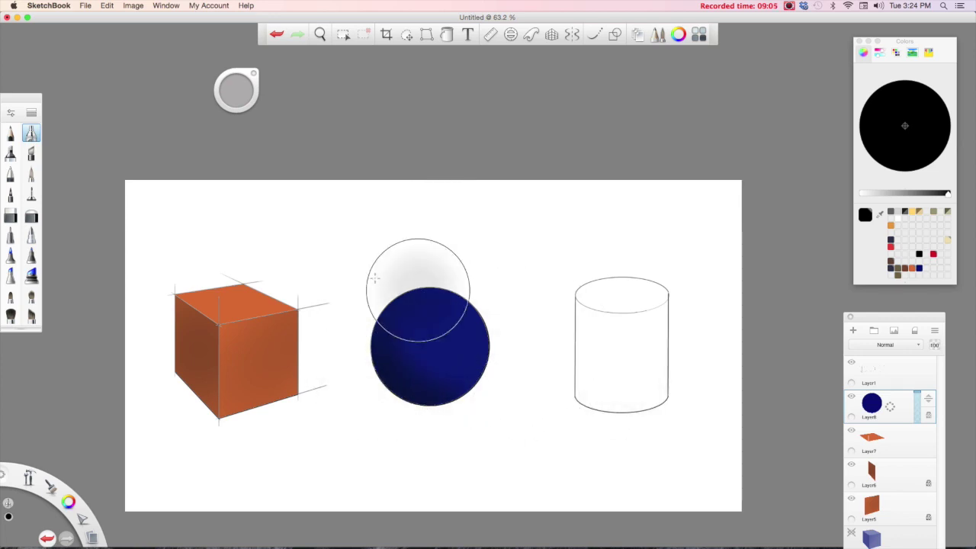
# - Airbrush a soft white highlight on the blue sphere's upper part, undoing and repeating unwanted strokes
pyautogui.moveTo(71, 505); pyautogui.dragTo(92, 525)
pyautogui.moveTo(420, 357)
pyautogui.mouseDown()
pyautogui.moveTo(449, 327)
pyautogui.moveTo(440, 328)
pyautogui.mouseUp()
pyautogui.press('super+z')
pyautogui.press('super+z')
pyautogui.moveTo(452, 322)
pyautogui.mouseDown()
pyautogui.moveTo(442, 335)
pyautogui.moveTo(444, 326)
pyautogui.mouseUp()
pyautogui.press('super+z')
pyautogui.click(448, 331)
pyautogui.press('super+z')
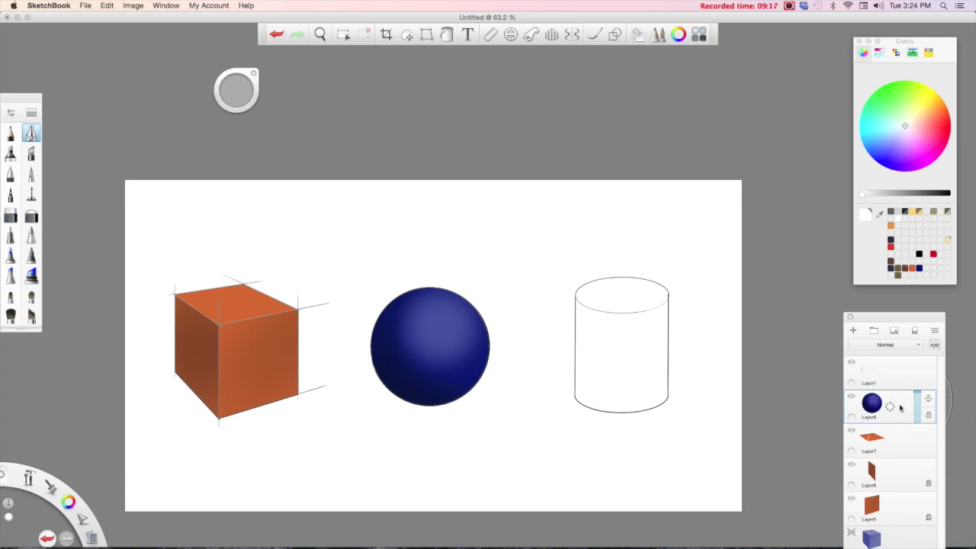
# - Add a new layer above the sphere and paint roughly over the whole cylinder with an orange brush
pyautogui.moveTo(901, 412); pyautogui.dragTo(904, 369)
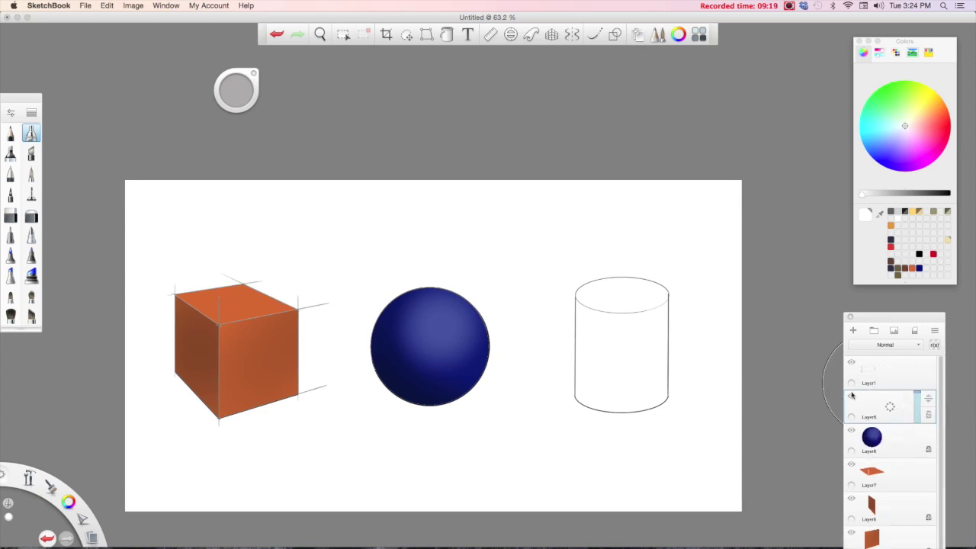
pyautogui.click(913, 268)
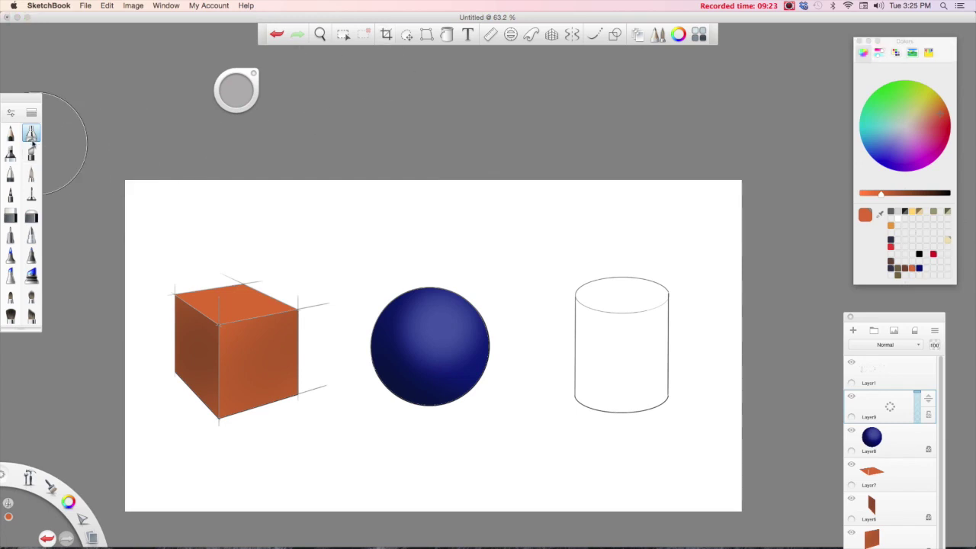
pyautogui.click(31, 175)
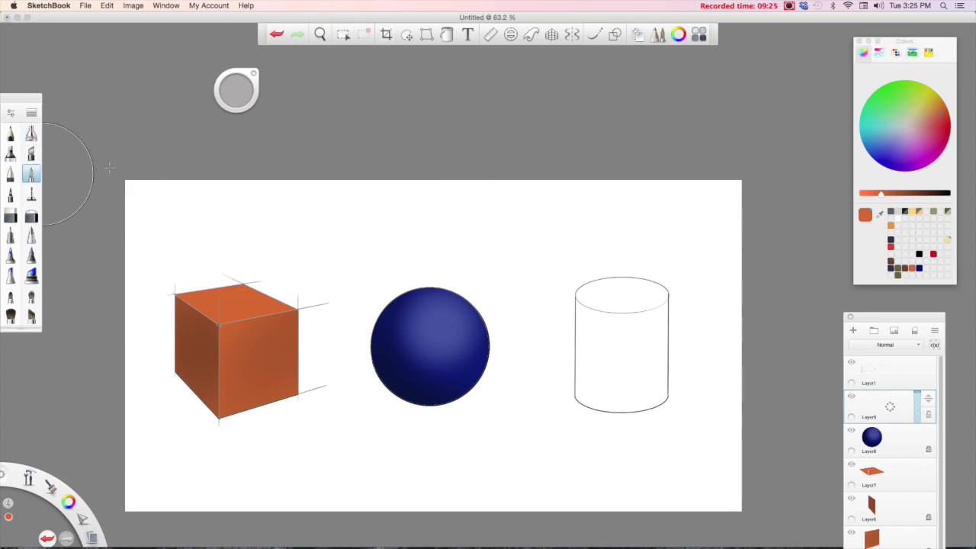
pyautogui.moveTo(589, 385)
pyautogui.mouseDown()
pyautogui.moveTo(597, 278)
pyautogui.moveTo(637, 271)
pyautogui.moveTo(665, 397)
pyautogui.moveTo(675, 305)
pyautogui.mouseUp()
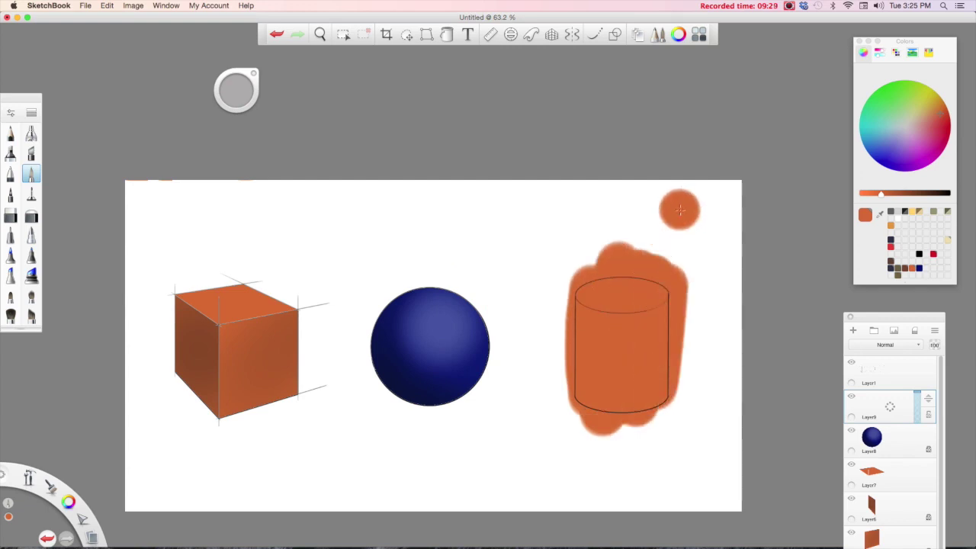
# - Erase the orange overspill outside the cylinder's outline along its upper edge, both sides and lower edge
pyautogui.click(10, 216)
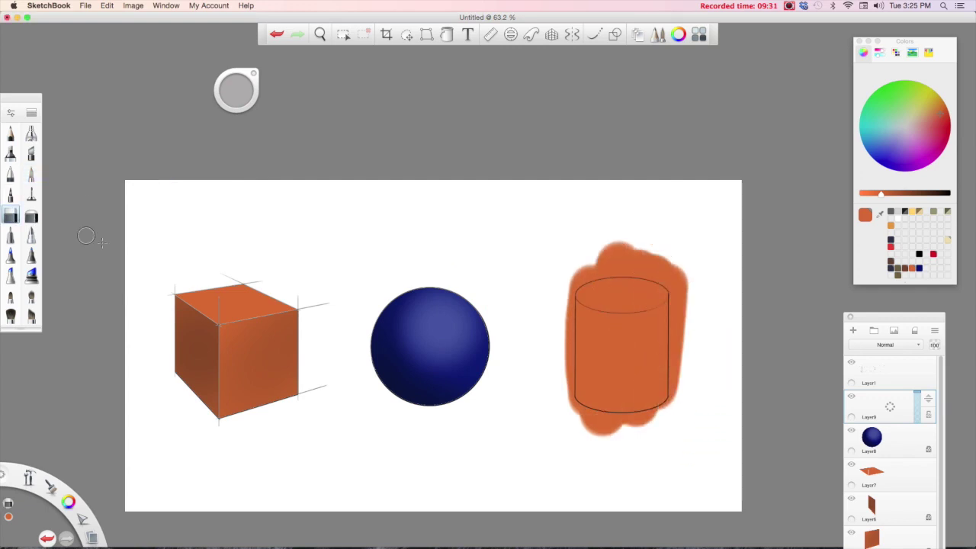
pyautogui.moveTo(618, 242)
pyautogui.mouseDown()
pyautogui.moveTo(580, 264)
pyautogui.moveTo(565, 292)
pyautogui.moveTo(610, 263)
pyautogui.moveTo(602, 271)
pyautogui.moveTo(626, 269)
pyautogui.moveTo(594, 272)
pyautogui.moveTo(622, 263)
pyautogui.moveTo(565, 297)
pyautogui.moveTo(602, 264)
pyautogui.moveTo(571, 283)
pyautogui.moveTo(610, 266)
pyautogui.moveTo(592, 268)
pyautogui.moveTo(671, 271)
pyautogui.moveTo(671, 283)
pyautogui.mouseUp()
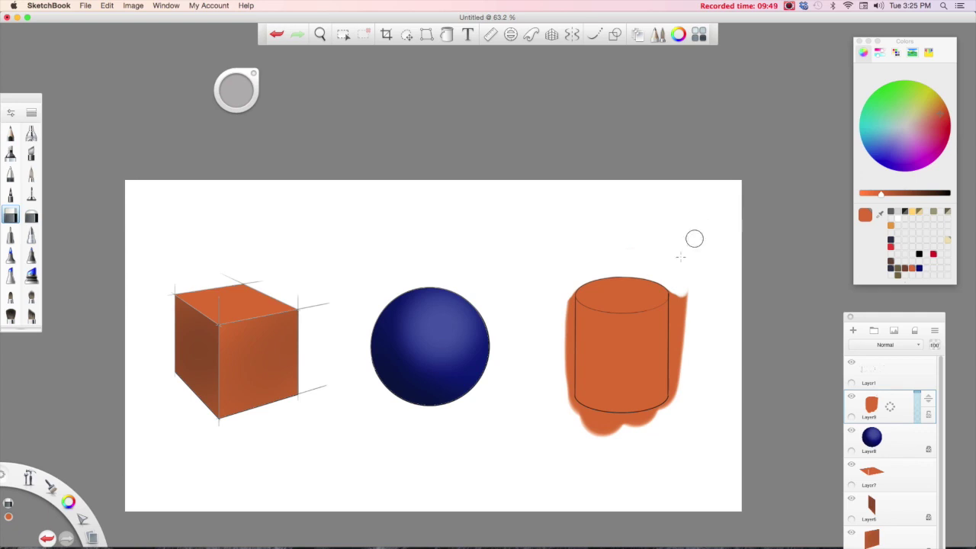
pyautogui.moveTo(683, 410); pyautogui.dragTo(690, 252)
pyautogui.moveTo(681, 373)
pyautogui.mouseDown()
pyautogui.moveTo(678, 410)
pyautogui.moveTo(669, 250)
pyautogui.mouseUp()
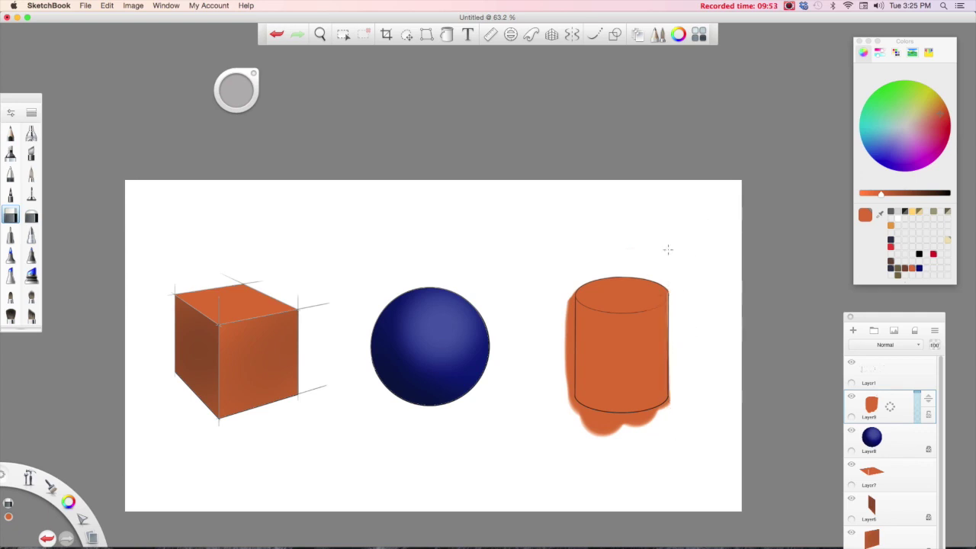
pyautogui.press('super+z')
pyautogui.moveTo(678, 406); pyautogui.dragTo(669, 234)
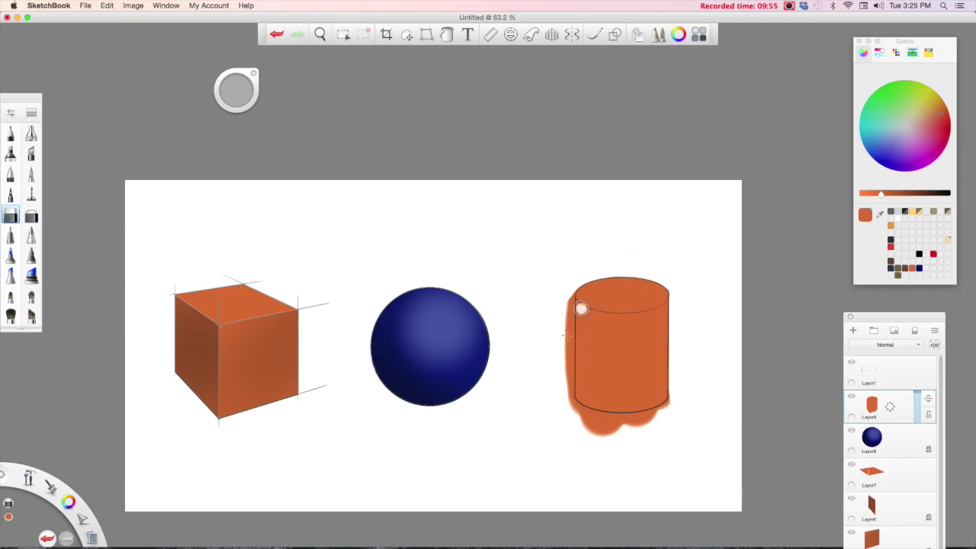
pyautogui.moveTo(580, 305)
pyautogui.mouseDown()
pyautogui.moveTo(562, 262)
pyautogui.moveTo(566, 409)
pyautogui.moveTo(564, 236)
pyautogui.mouseUp()
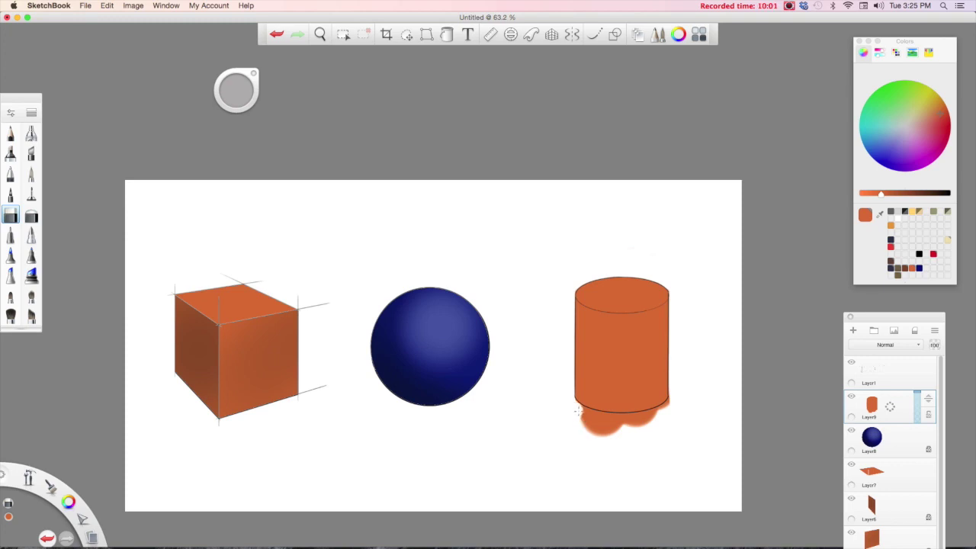
pyautogui.moveTo(587, 416)
pyautogui.mouseDown()
pyautogui.moveTo(630, 439)
pyautogui.moveTo(581, 417)
pyautogui.mouseUp()
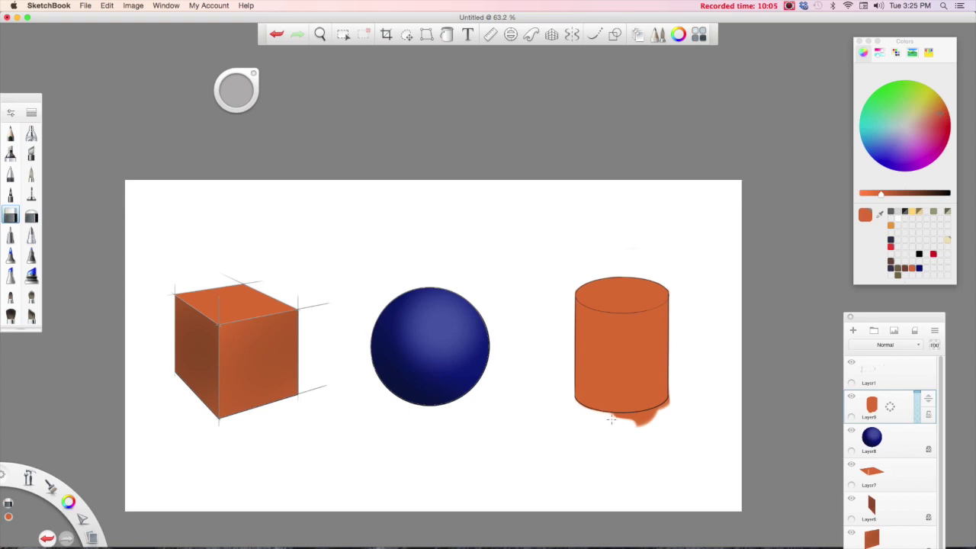
pyautogui.moveTo(638, 418); pyautogui.dragTo(652, 415)
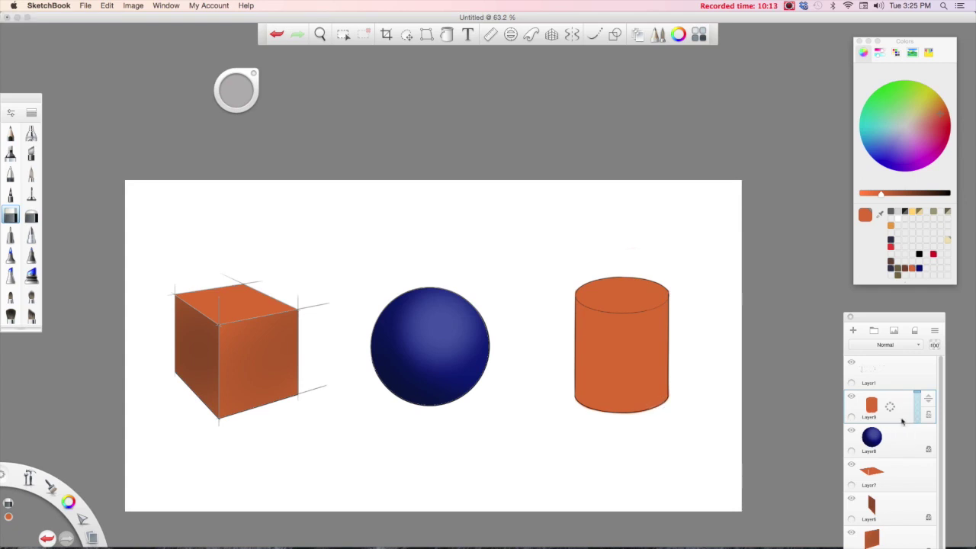
# - Duplicate the orange cylinder layer and airbrush soft white across the copy's upper part, undoing unwanted strokes
pyautogui.moveTo(902, 416); pyautogui.dragTo(882, 394)
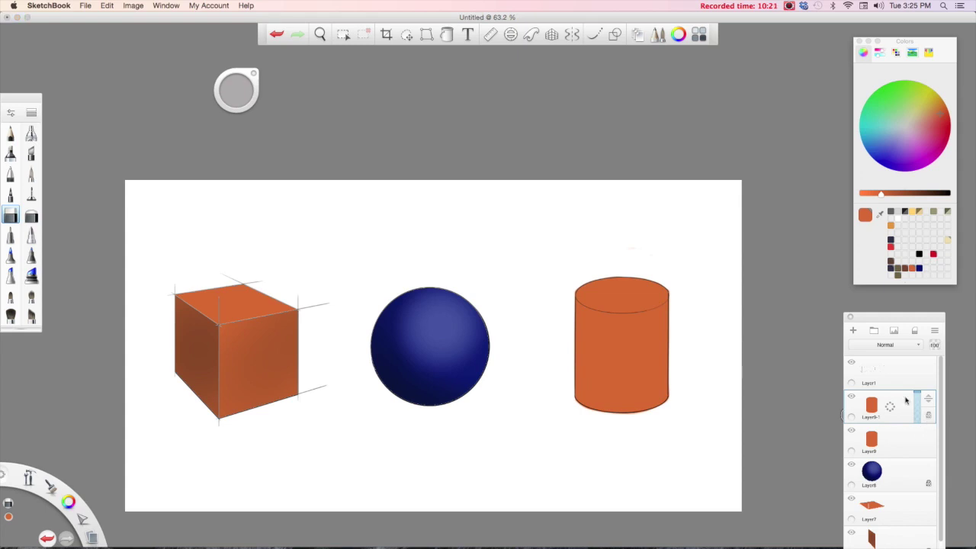
pyautogui.click(31, 134)
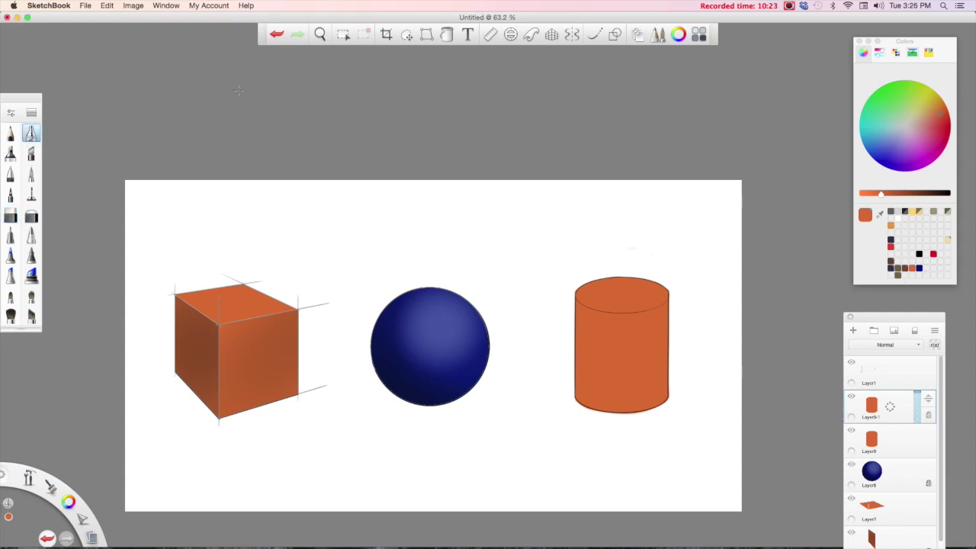
pyautogui.moveTo(236, 90); pyautogui.dragTo(257, 89)
pyautogui.moveTo(68, 502); pyautogui.dragTo(95, 521)
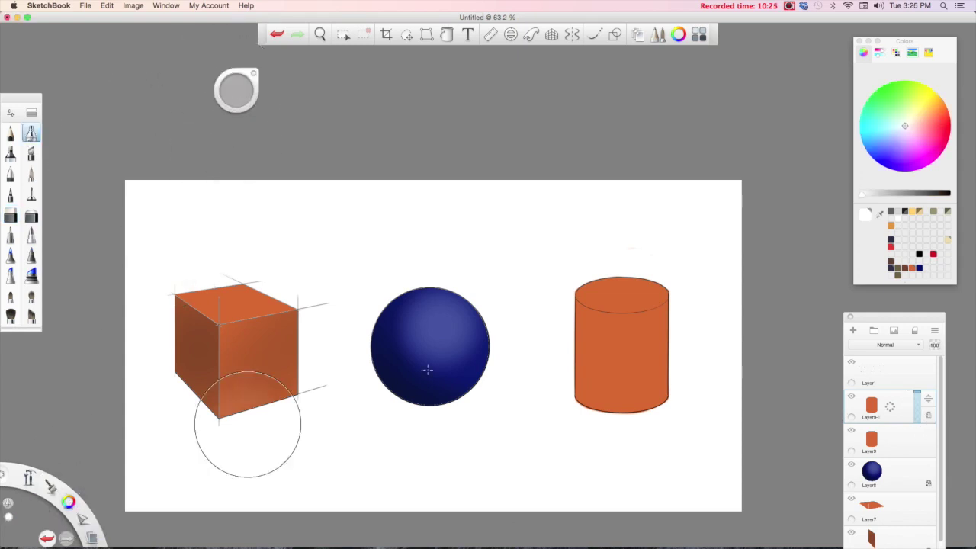
pyautogui.moveTo(668, 337)
pyautogui.mouseDown()
pyautogui.moveTo(594, 306)
pyautogui.moveTo(701, 295)
pyautogui.mouseUp()
pyautogui.press('super+z')
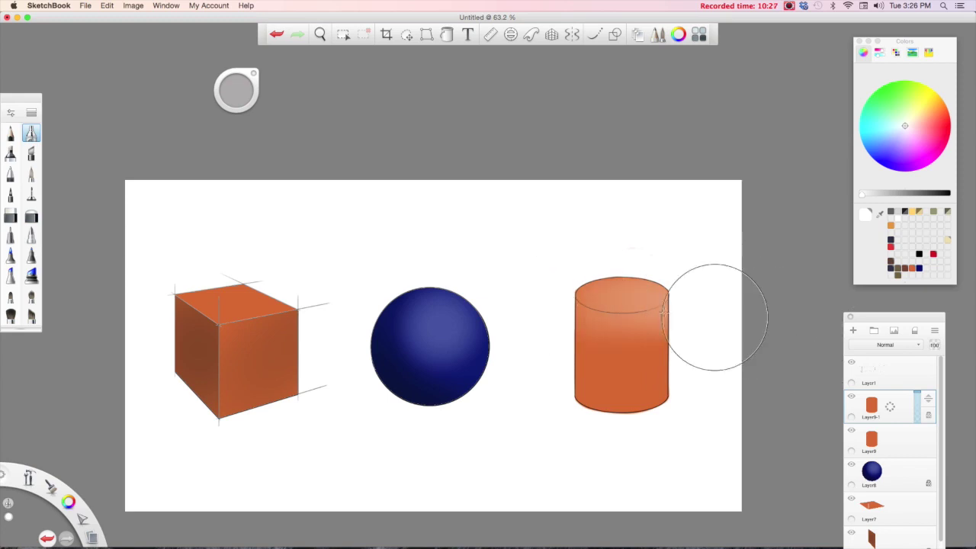
pyautogui.press('super+z')
pyautogui.moveTo(558, 303); pyautogui.dragTo(671, 301)
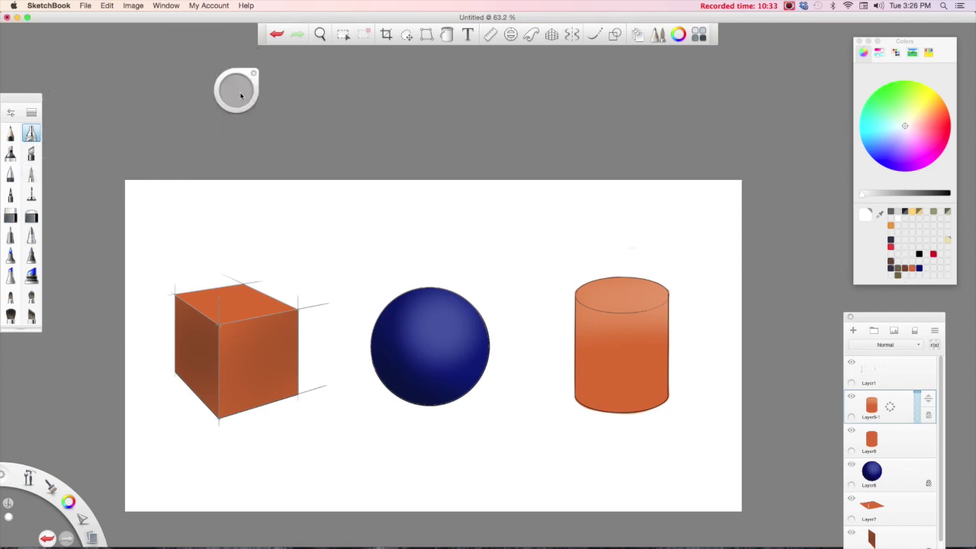
# - Airbrush a diagonal white highlight streak across the cylinder's top ellipse with a smaller brush, undoing and repeating the first stroke
pyautogui.moveTo(236, 90); pyautogui.dragTo(183, 94)
pyautogui.moveTo(579, 338); pyautogui.dragTo(772, 237)
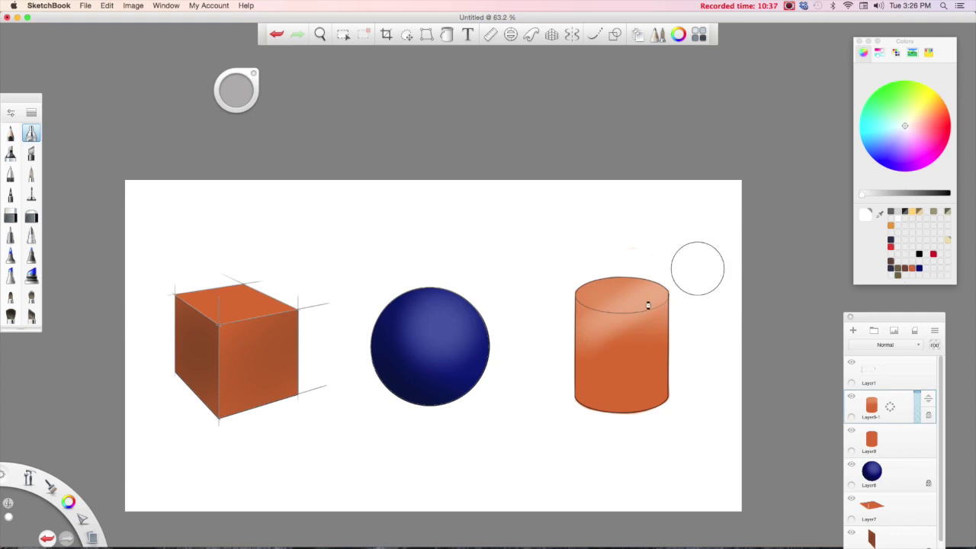
pyautogui.press('super+z')
pyautogui.moveTo(236, 89); pyautogui.dragTo(150, 91)
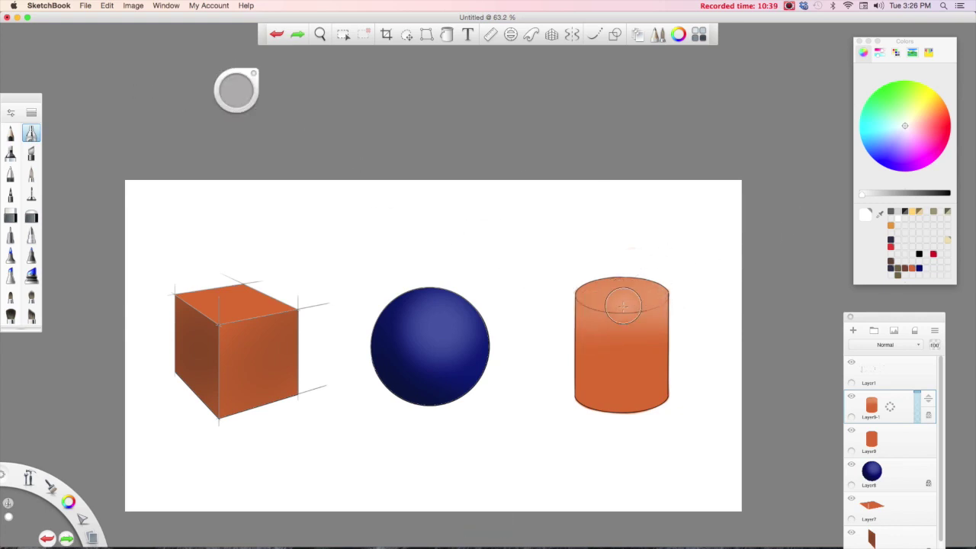
pyautogui.moveTo(584, 334); pyautogui.dragTo(732, 232)
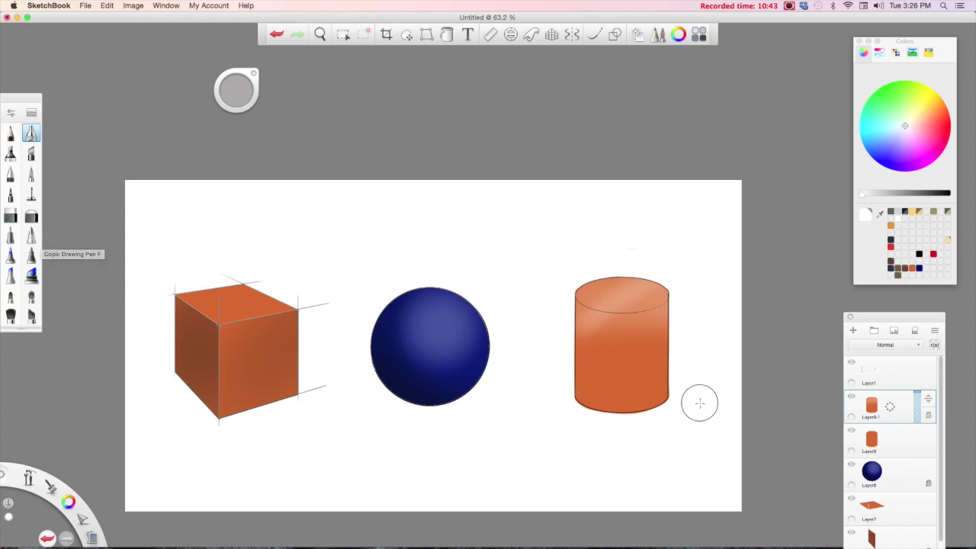
# - Erase the duplicate layer's cylinder body below the top ellipse, keeping only the highlighted ellipse
pyautogui.click(11, 217)
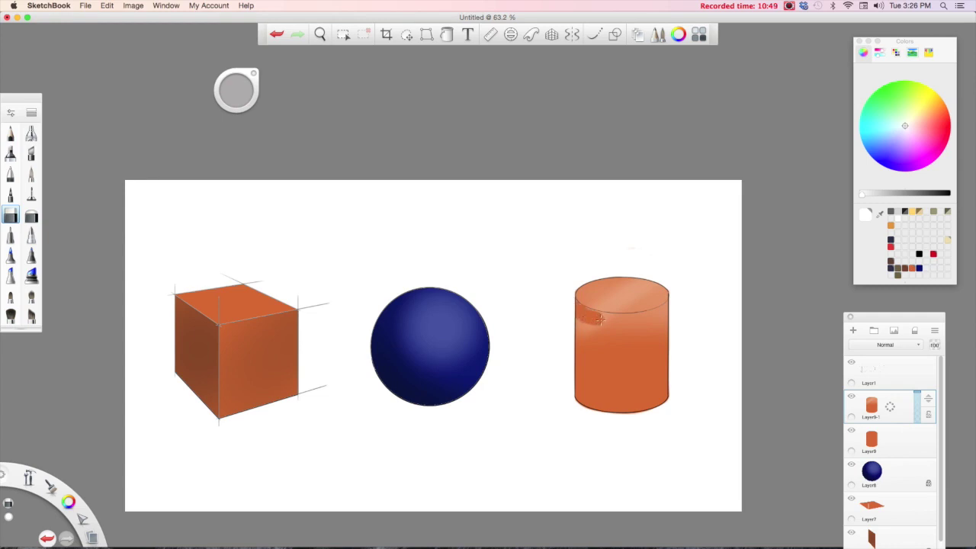
pyautogui.moveTo(600, 319)
pyautogui.mouseDown()
pyautogui.moveTo(645, 320)
pyautogui.moveTo(670, 308)
pyautogui.mouseUp()
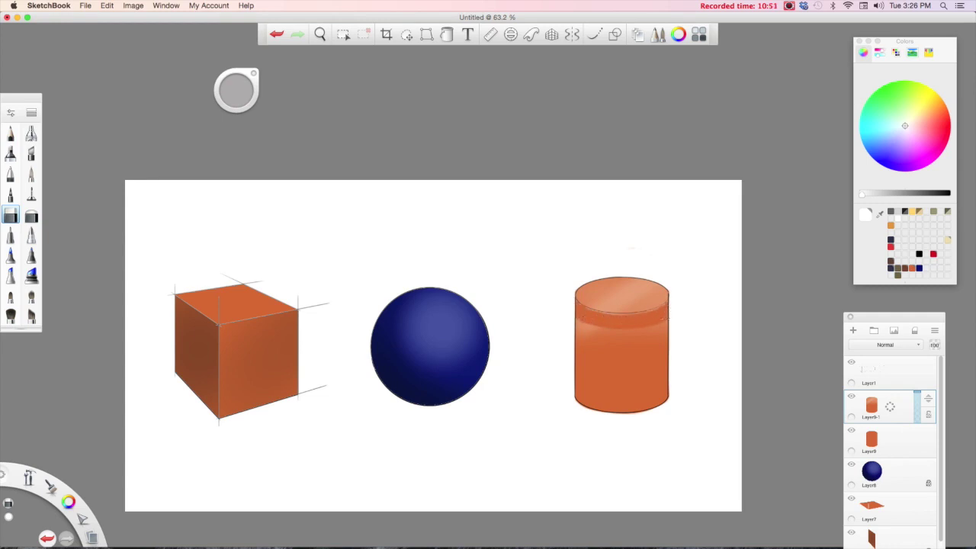
pyautogui.moveTo(581, 329); pyautogui.dragTo(702, 326)
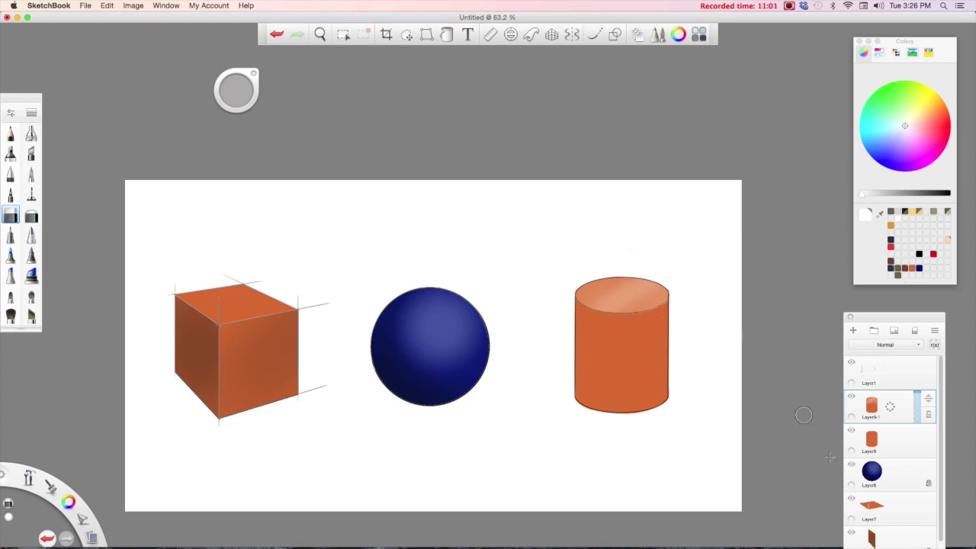
# - On the original cylinder layer with transparency locked, airbrush a vertical black shadow band along the body's left part, undoing the first stroke
pyautogui.click(897, 442)
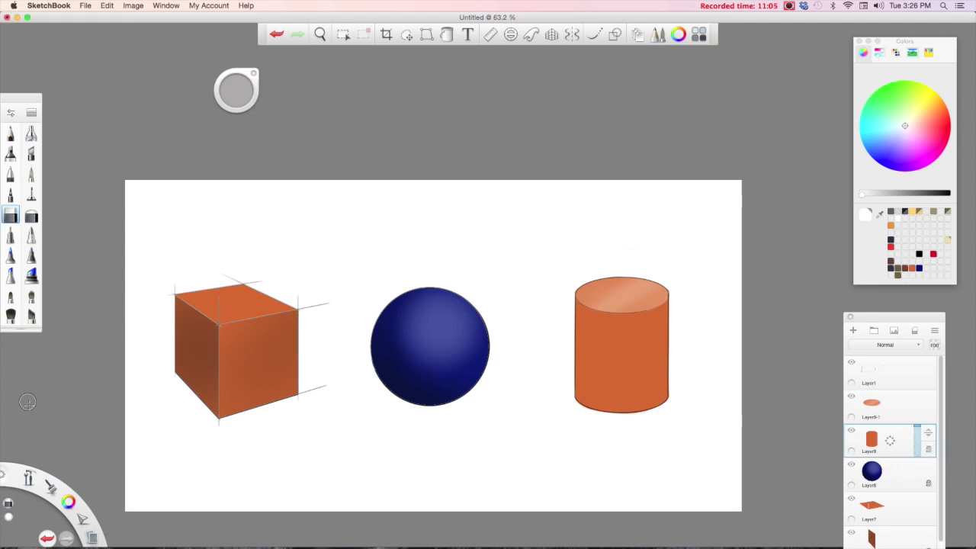
pyautogui.click(31, 134)
pyautogui.moveTo(241, 96); pyautogui.dragTo(417, 103)
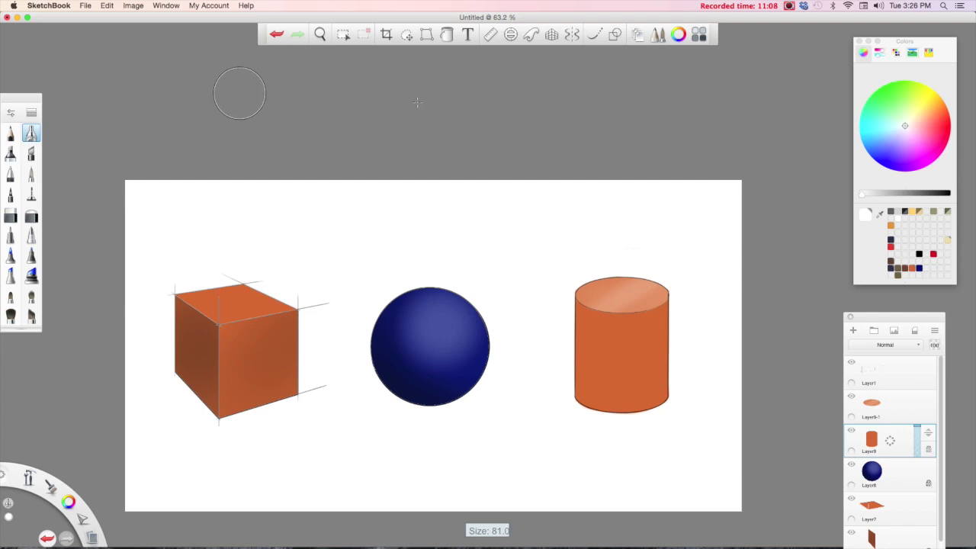
pyautogui.click(68, 502)
pyautogui.click(70, 468)
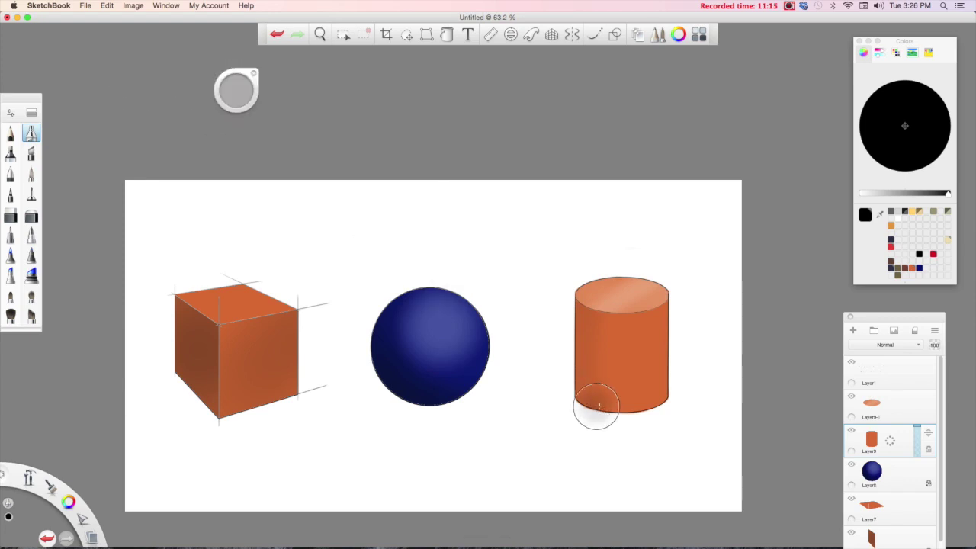
pyautogui.moveTo(599, 390); pyautogui.dragTo(599, 333)
pyautogui.press('super+z')
pyautogui.moveTo(595, 409); pyautogui.dragTo(603, 304)
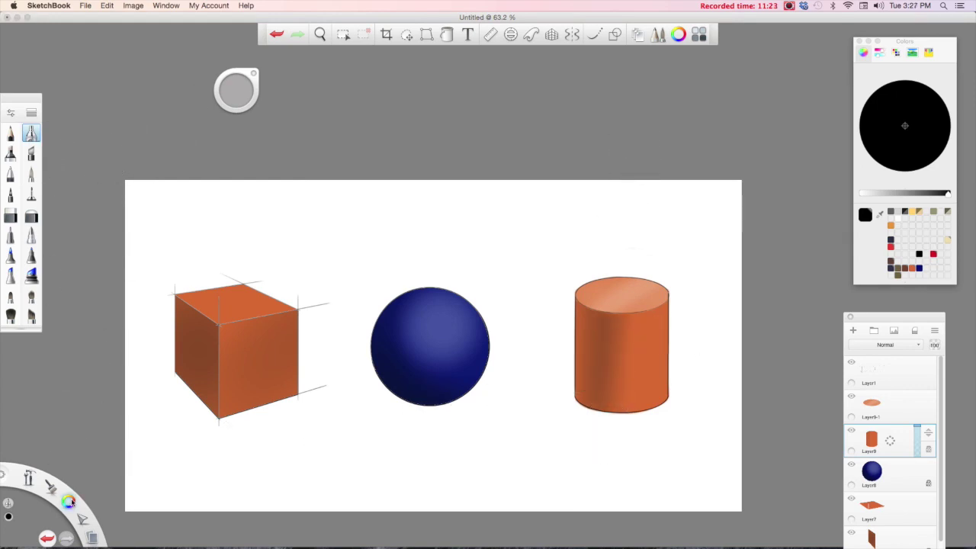
# - Airbrush a vertical white highlight band along the right part of the cylinder's body, comparing it with undo and redo
pyautogui.moveTo(70, 501); pyautogui.dragTo(95, 523)
pyautogui.moveTo(642, 406)
pyautogui.mouseDown()
pyautogui.moveTo(647, 442)
pyautogui.moveTo(658, 126)
pyautogui.mouseUp()
pyautogui.press('super+z')
pyautogui.press('super+shift+z')
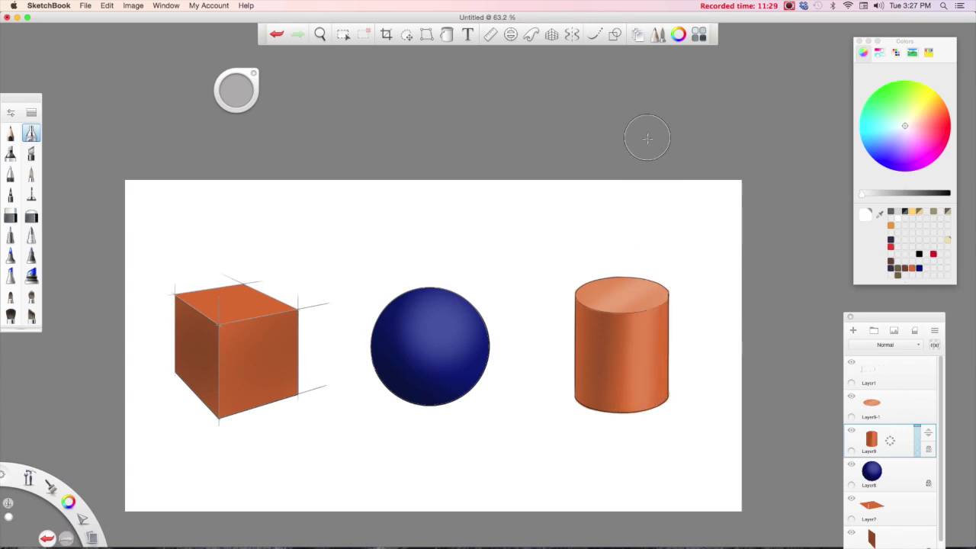
# - Select the layer with the cylinder's top ellipse and lower its opacity slightly
pyautogui.click(910, 402)
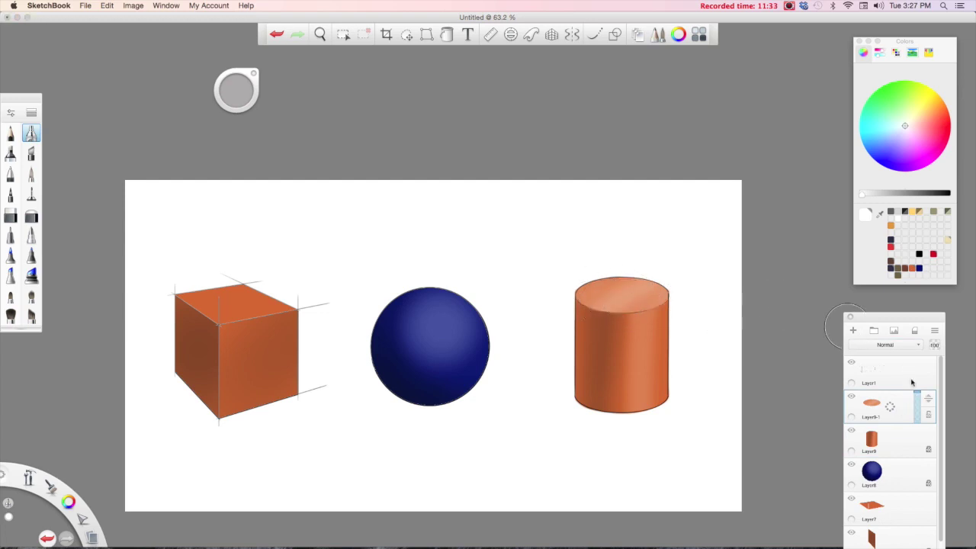
pyautogui.moveTo(918, 394); pyautogui.dragTo(919, 396)
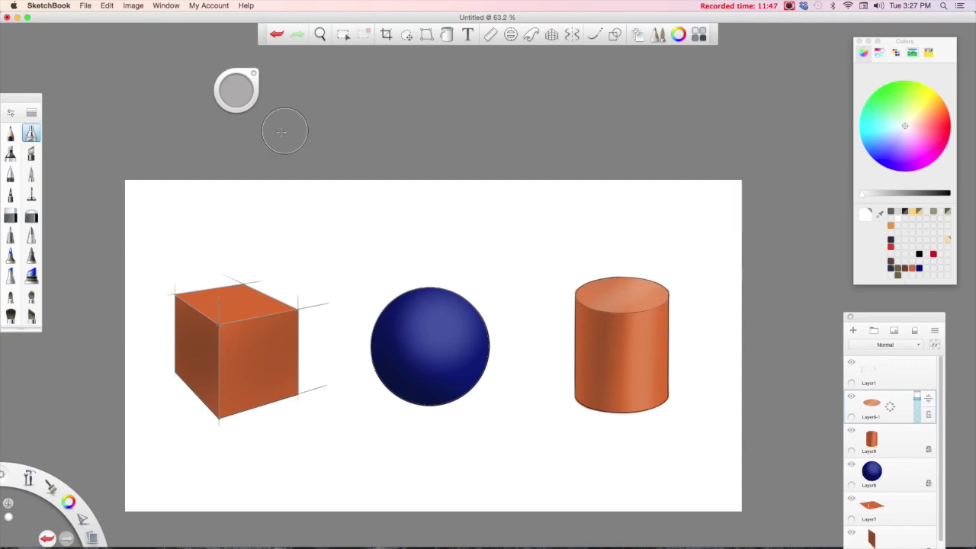
pyautogui.click(789, 6)
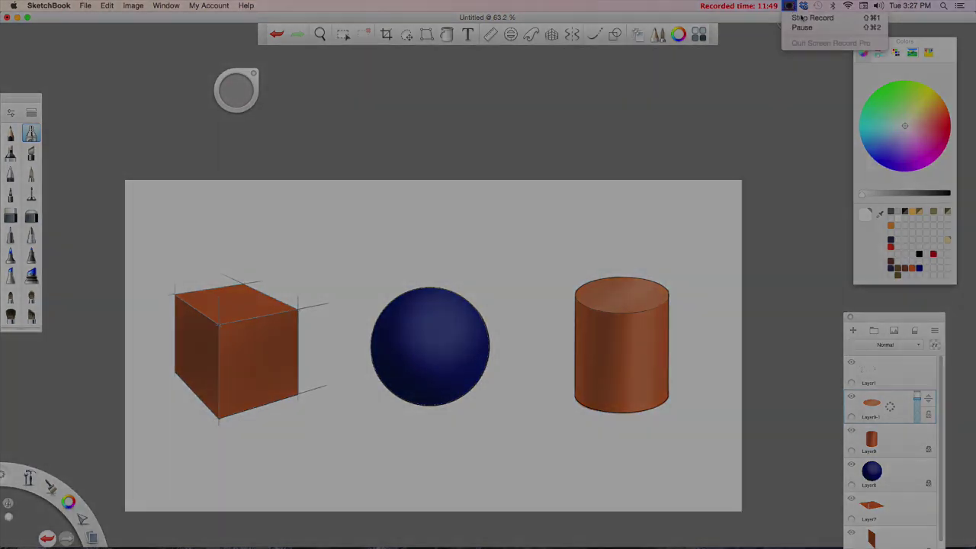